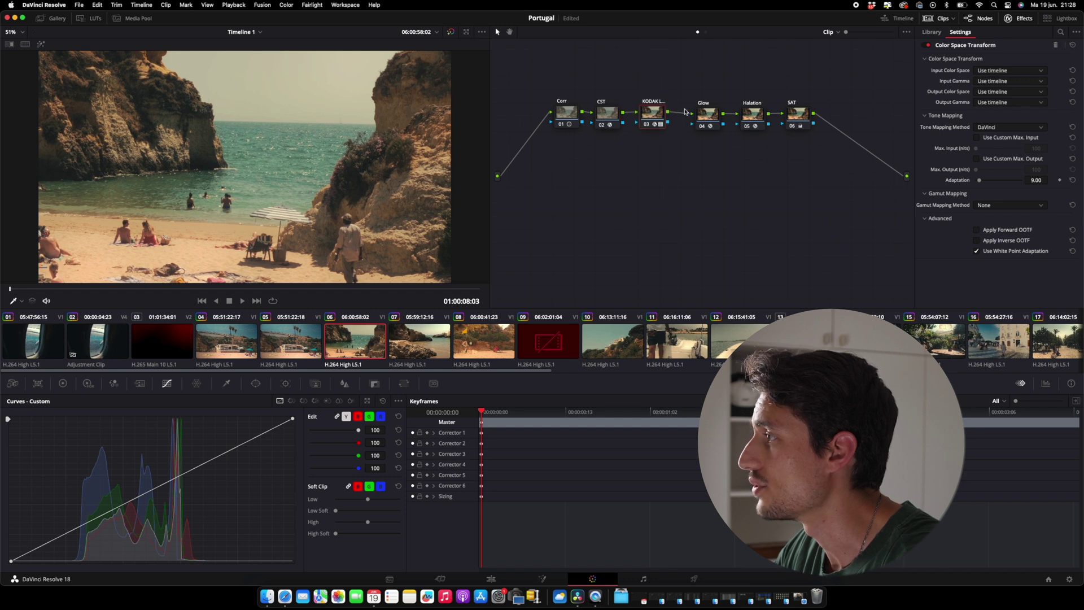
Nudge the Glow node slightly left in the node graph
left_click_drag(708, 112, 700, 110)
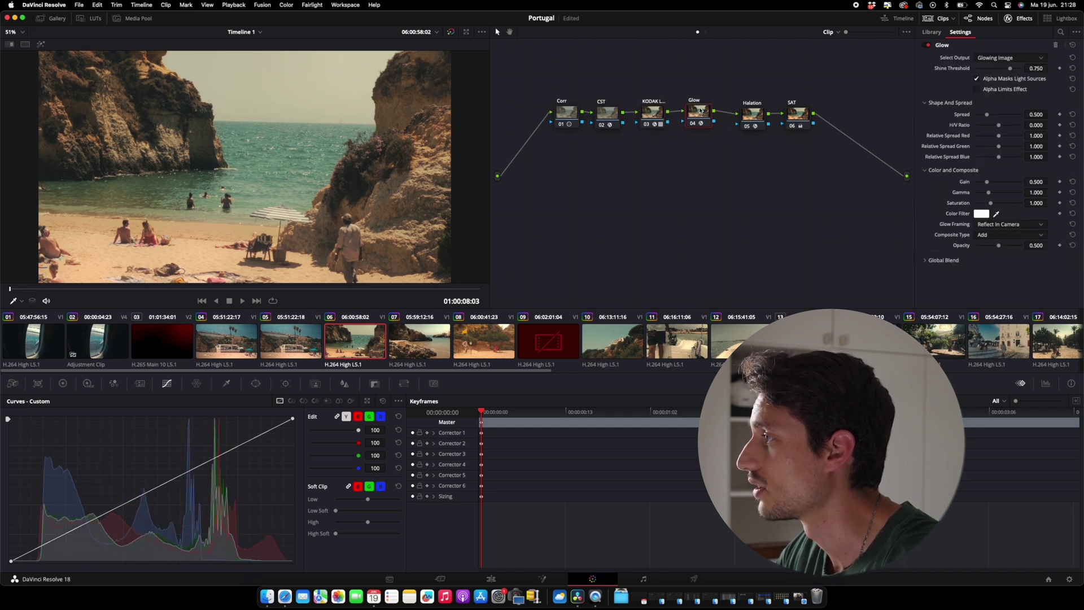
Browse the grades on clips 02, 01 and 04, then return to the beach cliffs clip 06
left_click(124, 338)
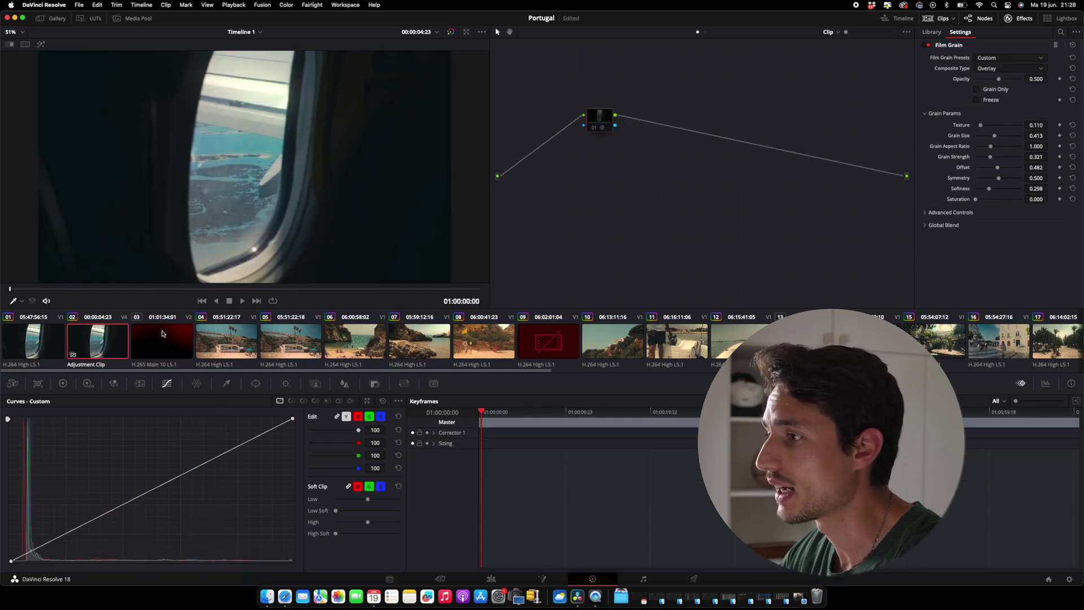
left_click(38, 343)
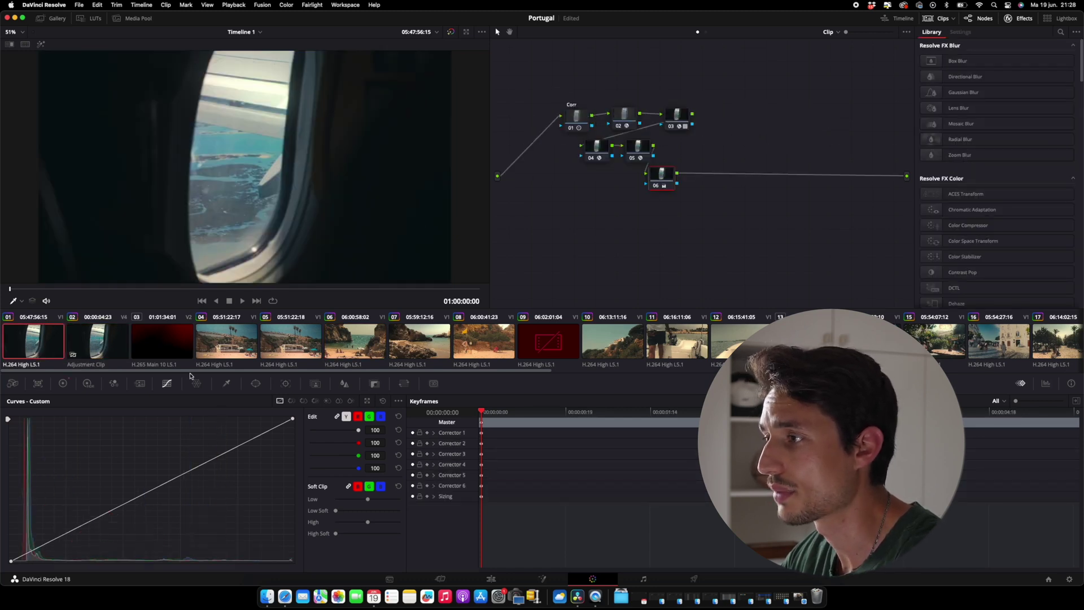
left_click(223, 343)
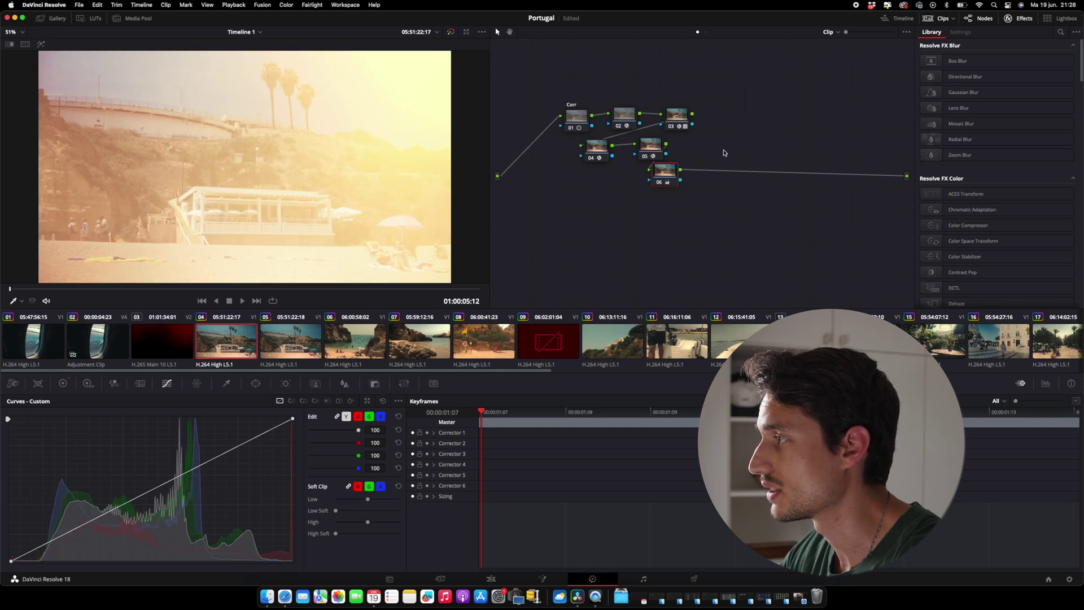
left_click(280, 332)
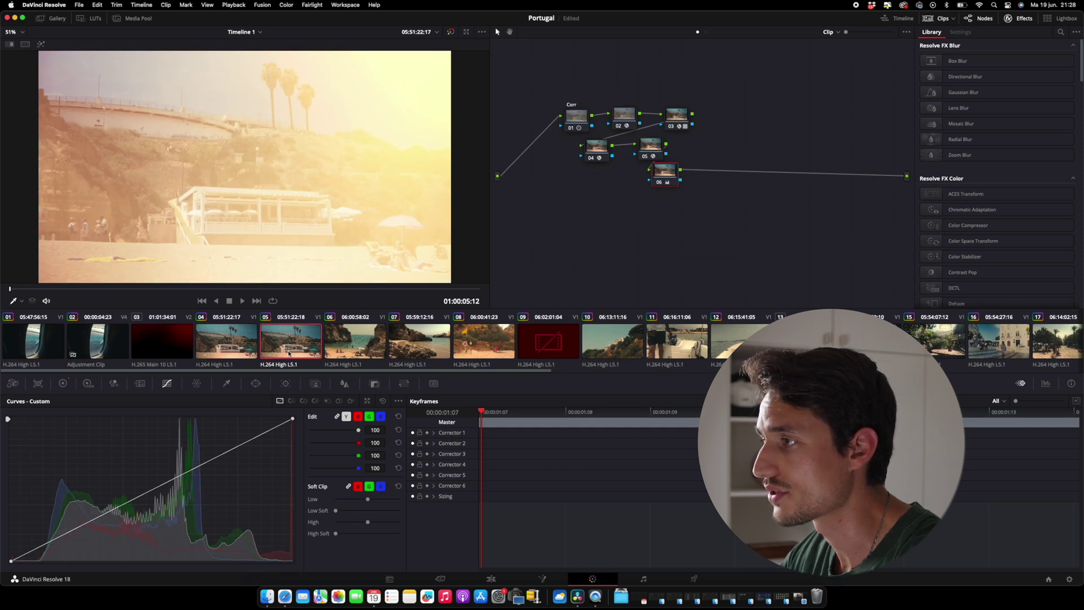
left_click(348, 339)
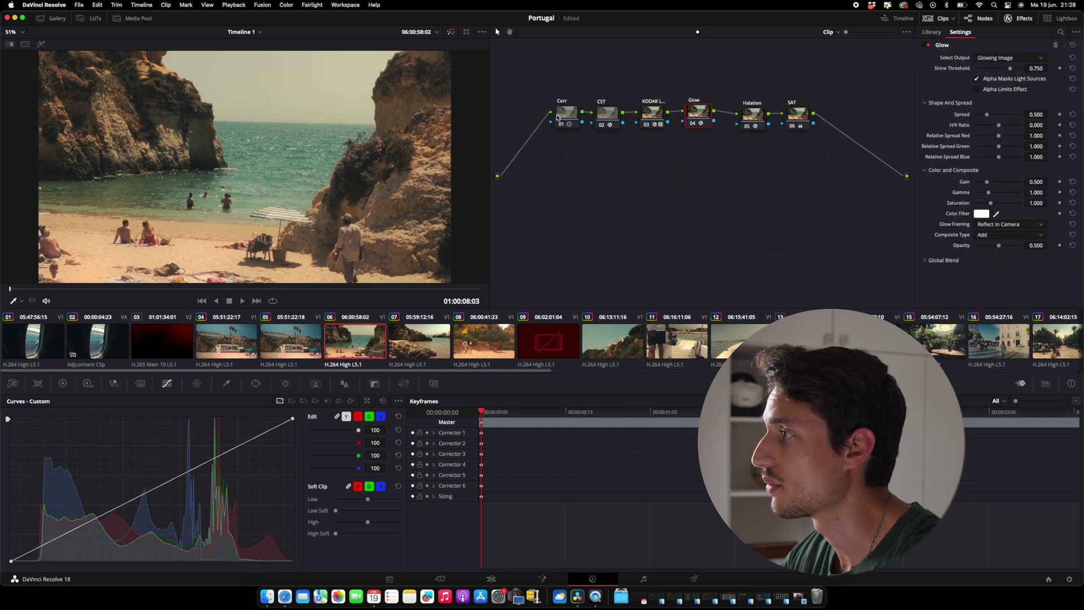
Disable the Corr, CST, Kodak LUT, Glow, Halation and SAT nodes to reveal the flat log image
left_click(564, 115)
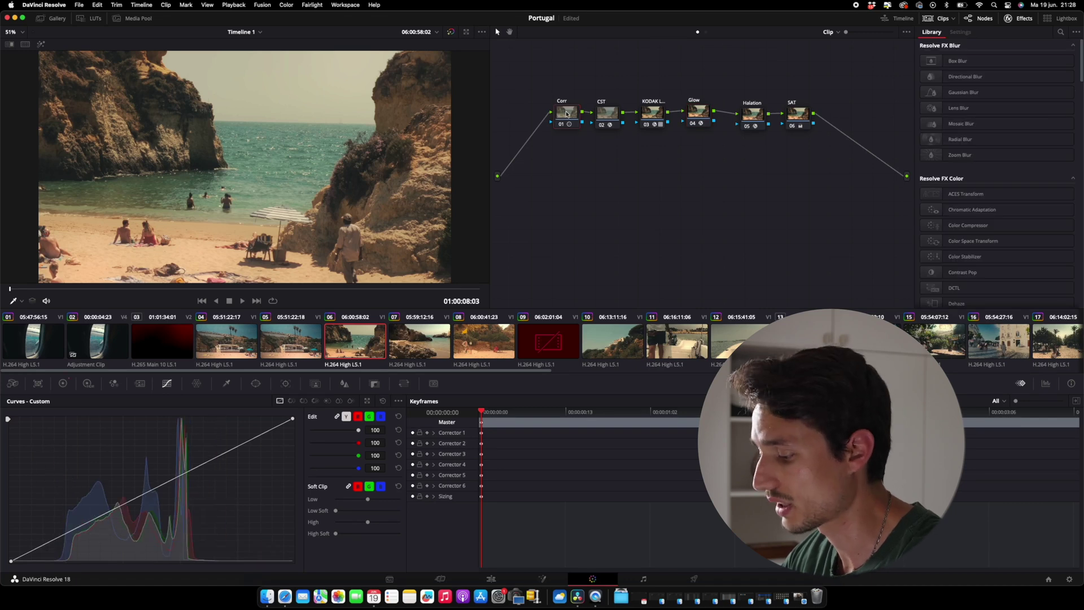
key("ctrl+d")
left_click(607, 113)
key("ctrl+d")
left_click(657, 113)
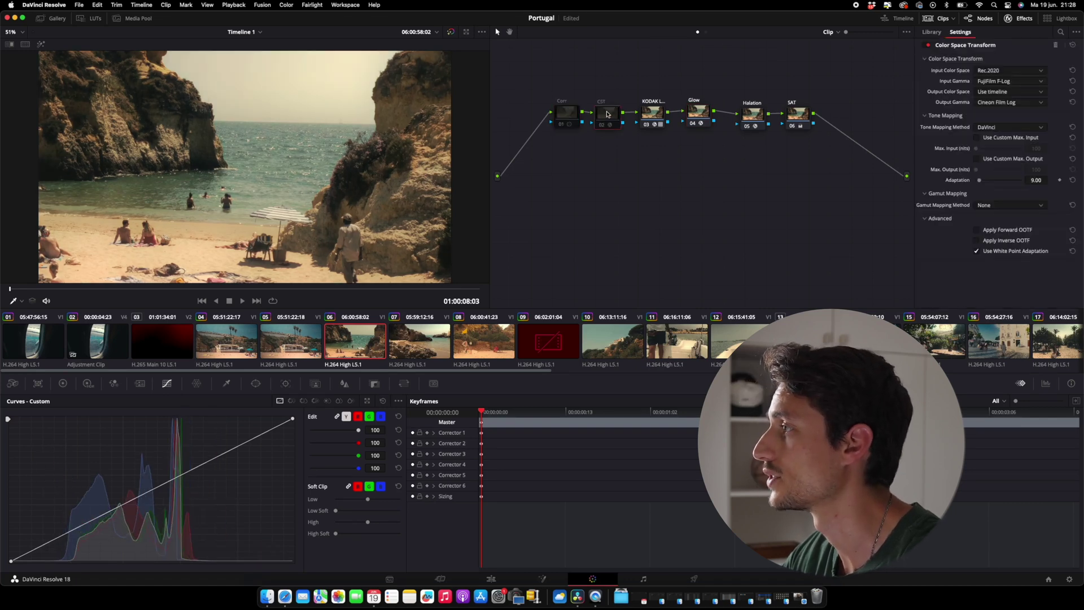
key("ctrl+d")
left_click(697, 111)
key("ctrl+d")
left_click(752, 114)
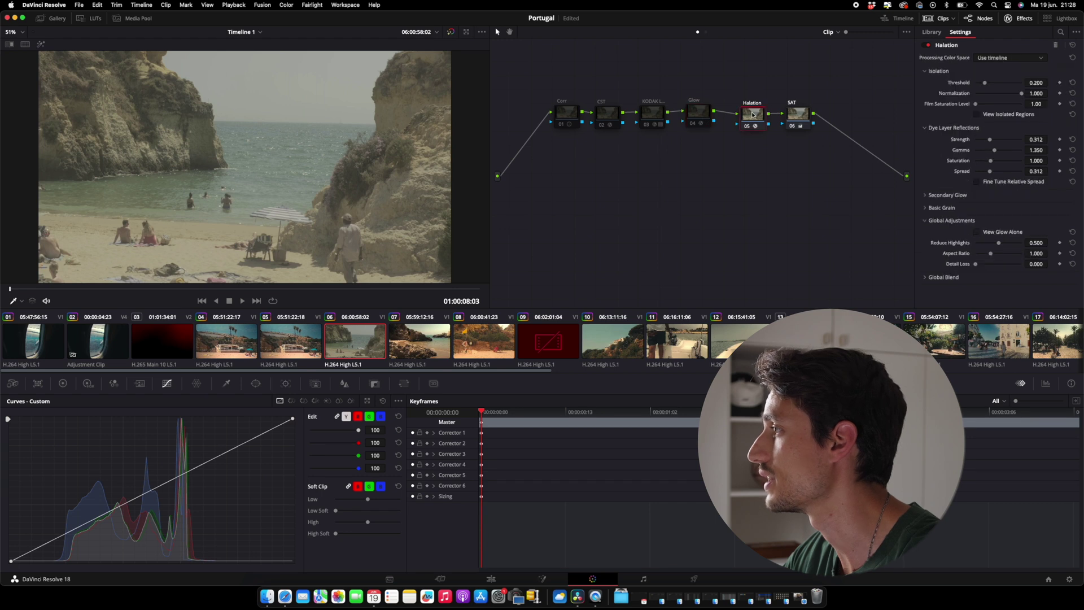
key("ctrl+d")
left_click(796, 115)
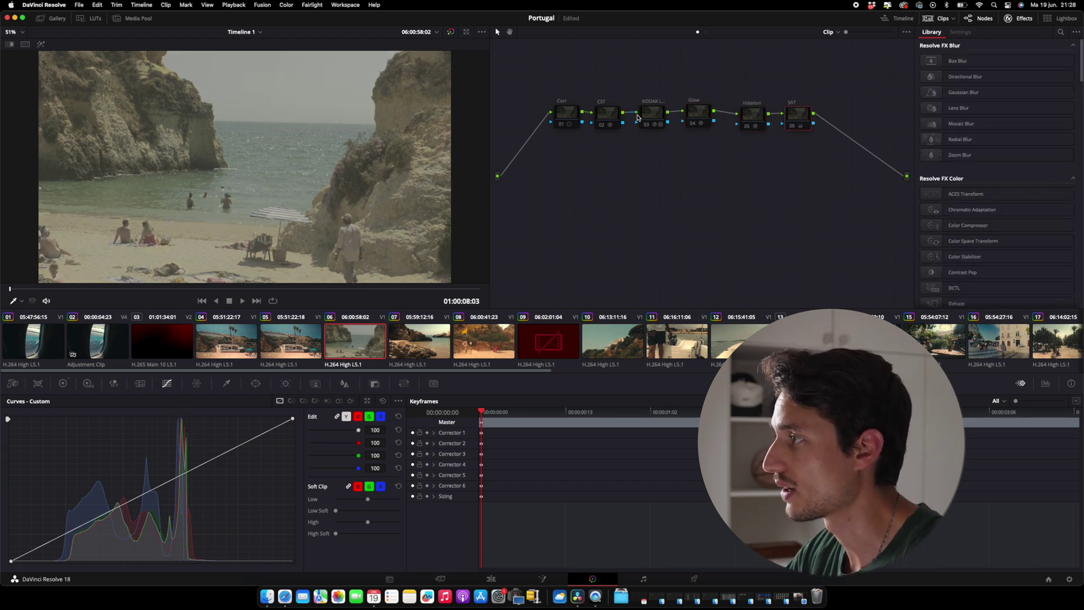
left_click(564, 115)
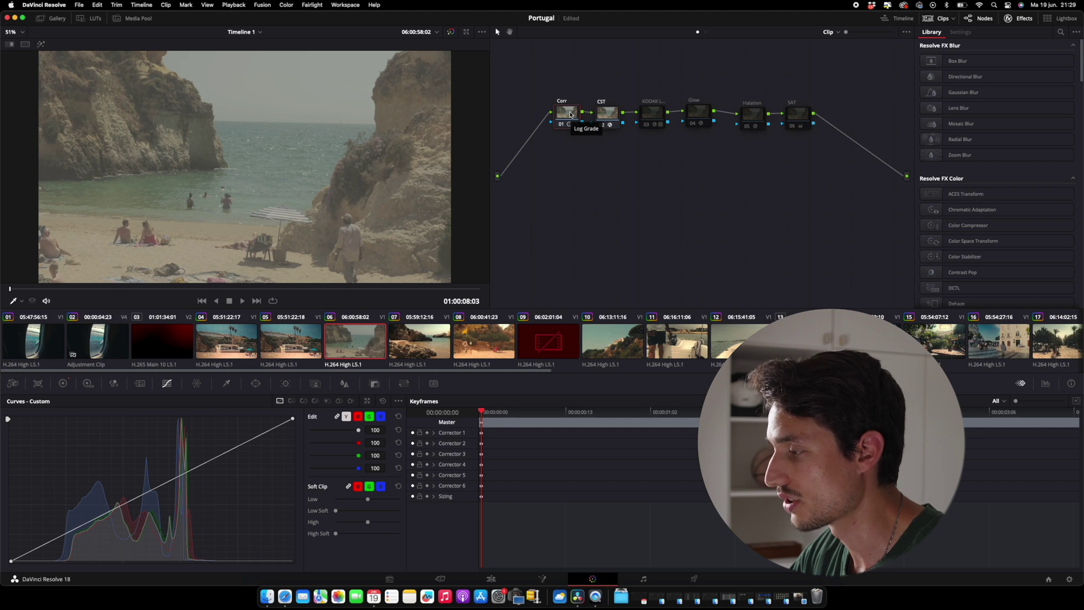
Check the CST settings, re-enable the Kodak LUT node, and bring up the LUT library
left_click(602, 114)
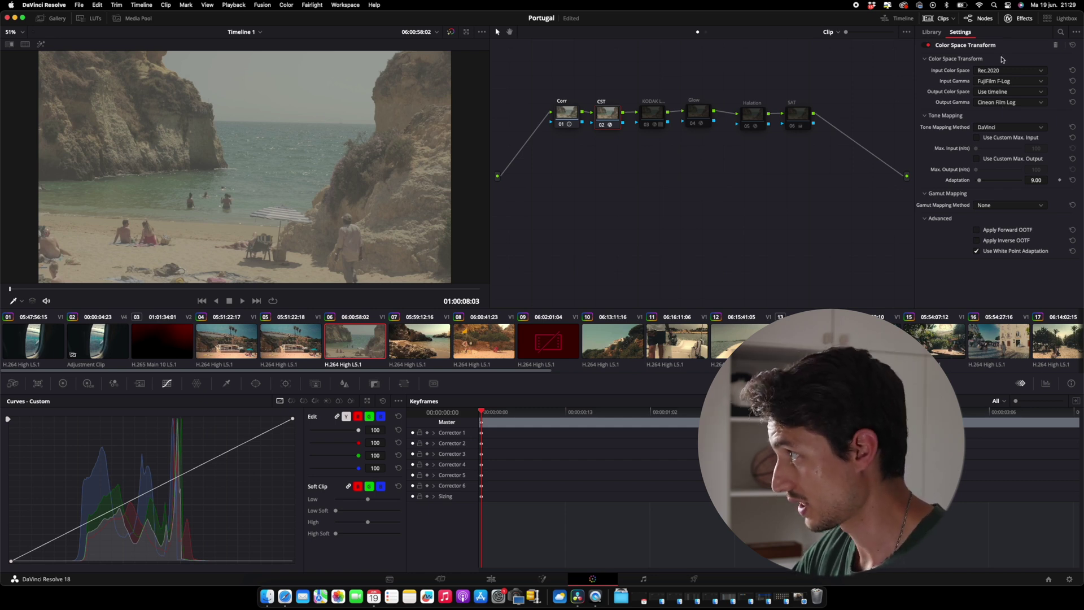
left_click(654, 111)
key("ctrl+d")
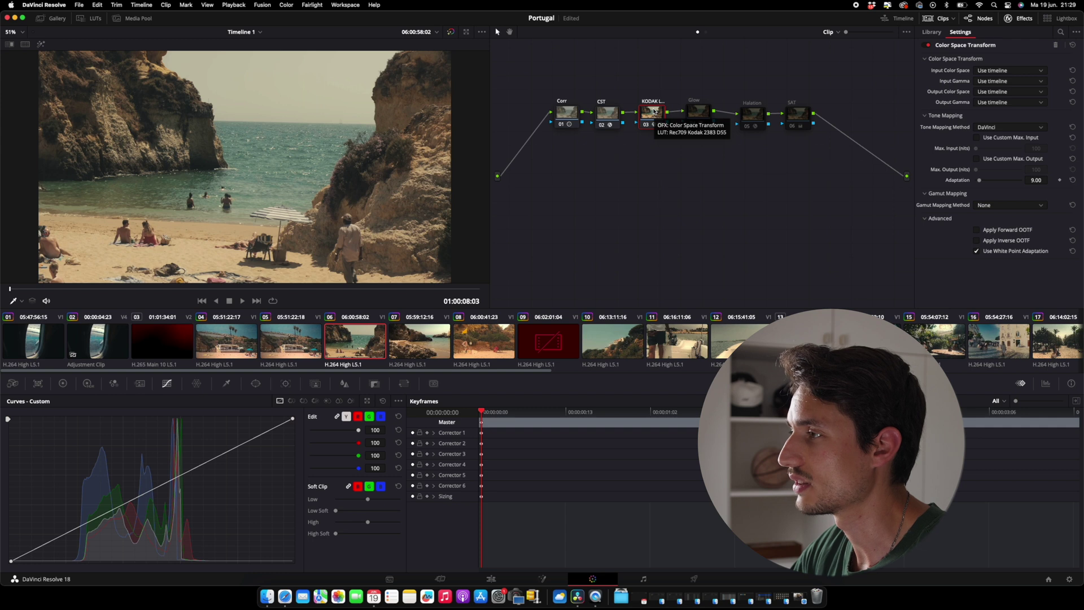
left_click(654, 113)
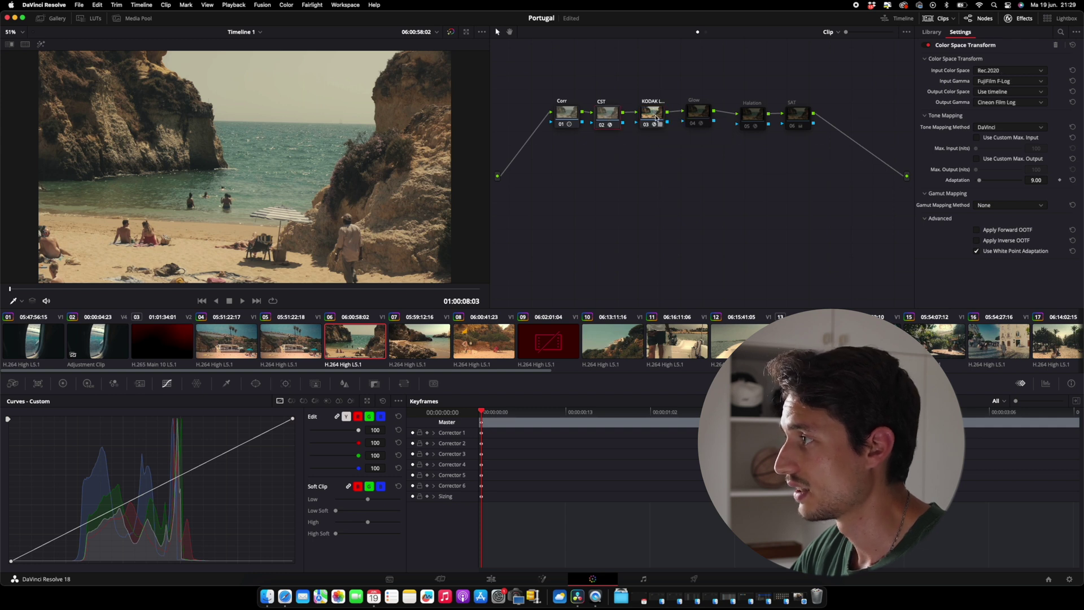
left_click(655, 118)
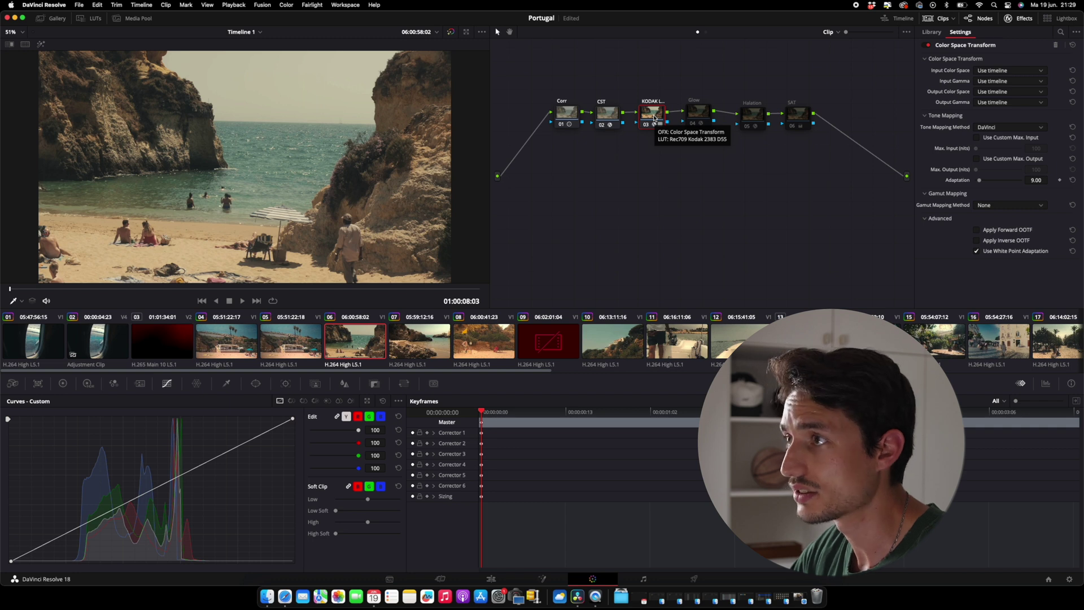
left_click(91, 19)
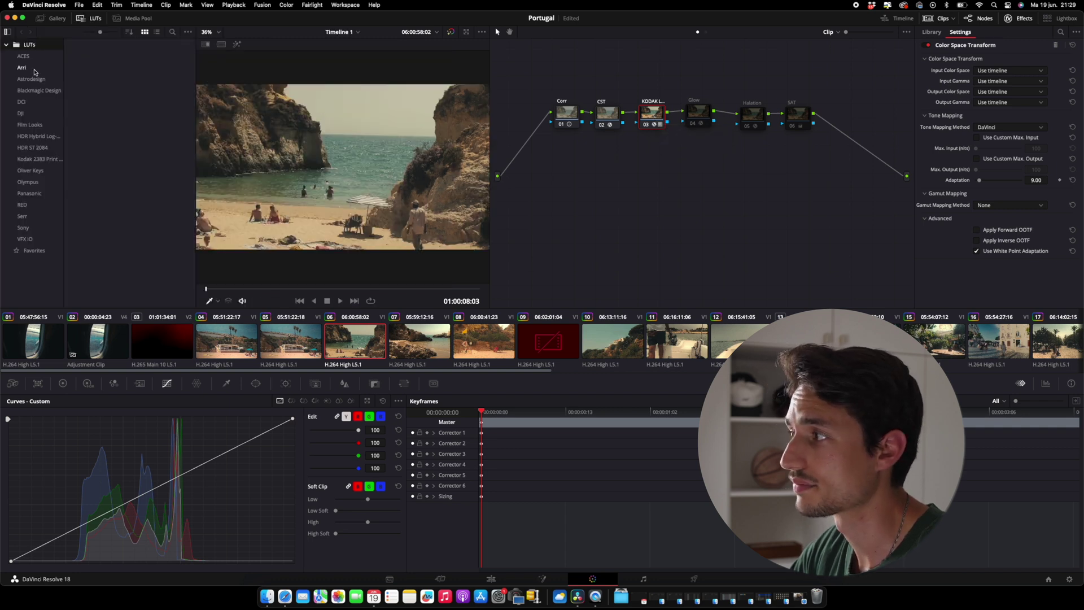
Browse the Film Looks LUT folder, show the Key palette, and reselect the CST and Kodak nodes
left_click(35, 127)
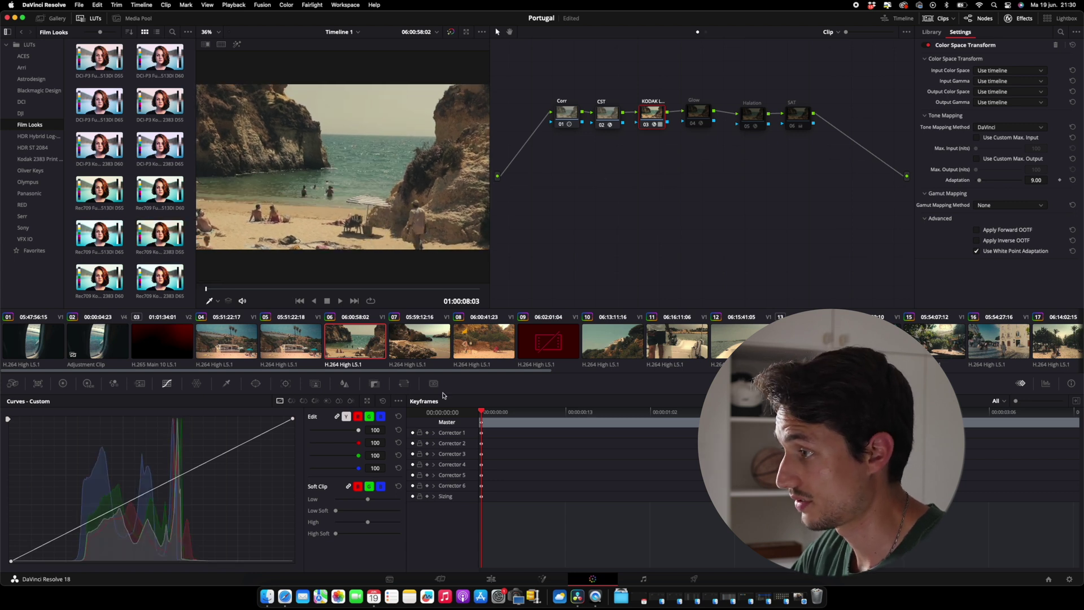
left_click(375, 384)
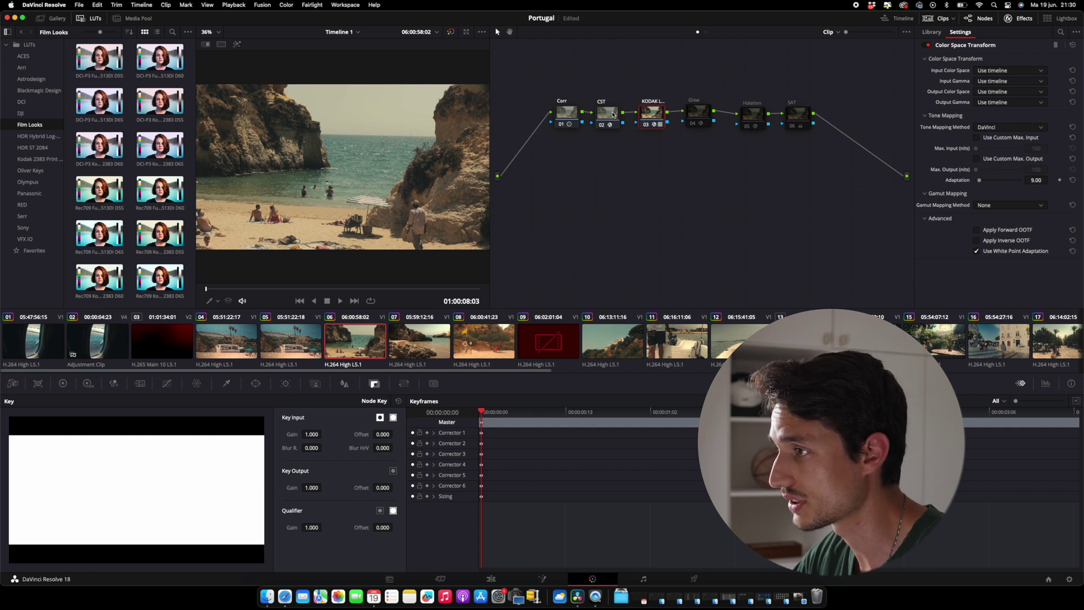
left_click(615, 112)
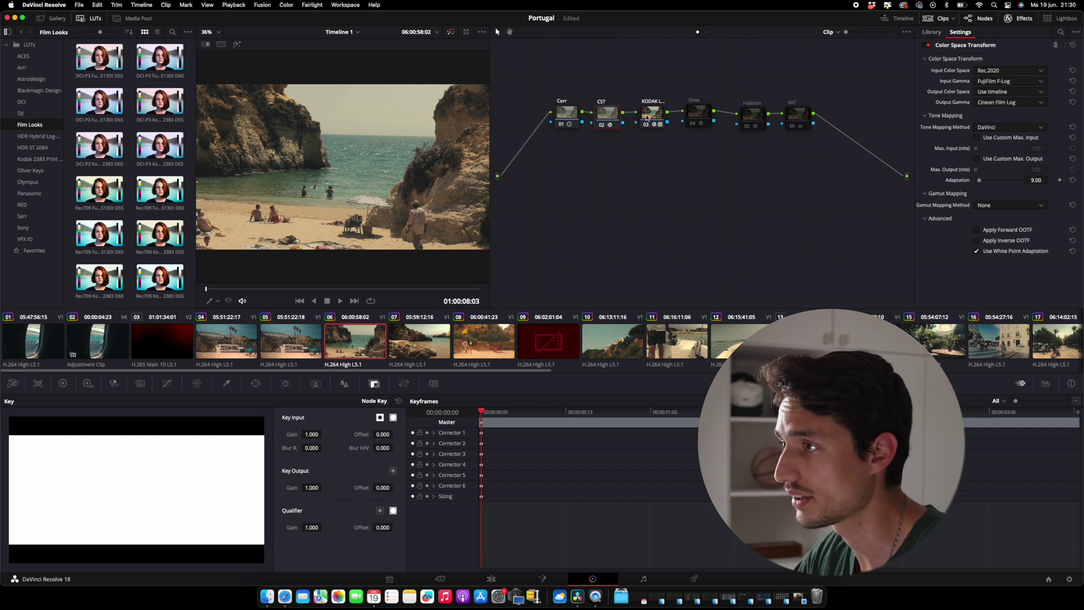
left_click(647, 118)
Re-enable the Glow node, comparing it on and off, then line up and enable Halation
left_click(89, 18)
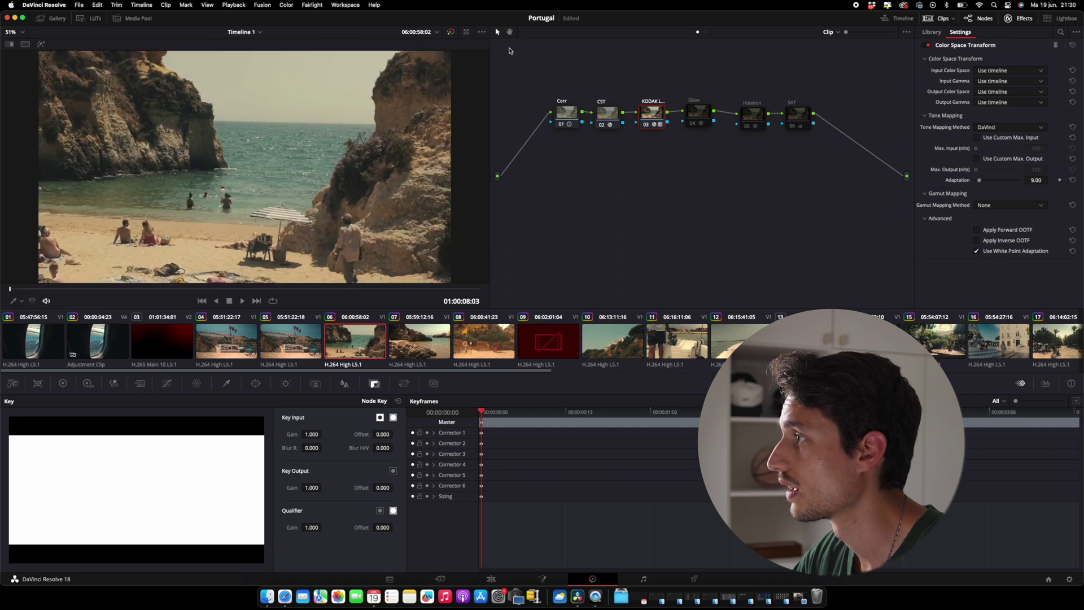
left_click(697, 112)
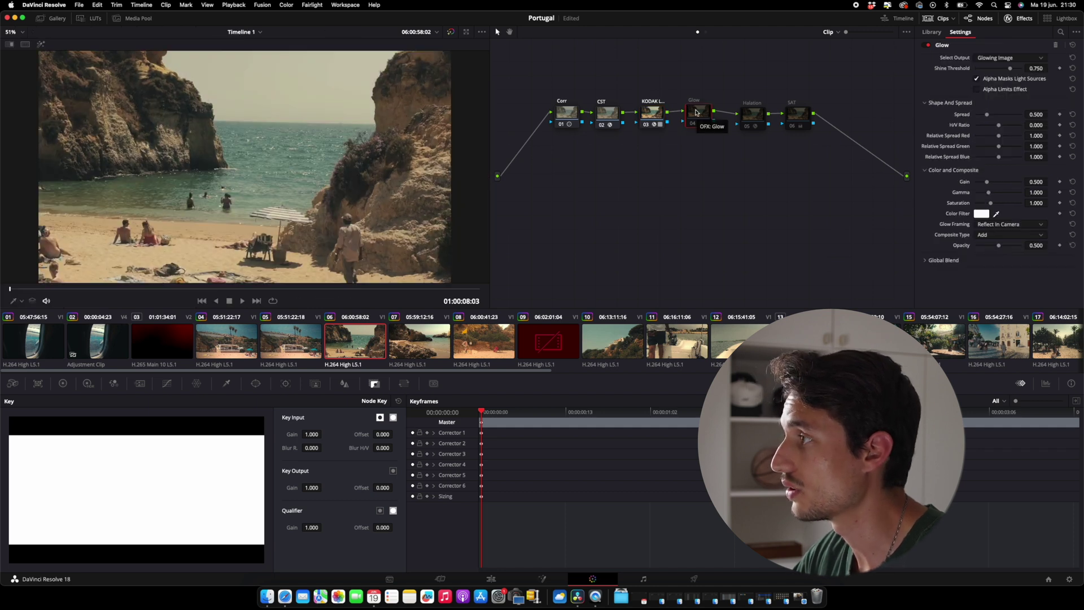
key("super+d")
key("super+d")
key("super+d")
key("super+d")
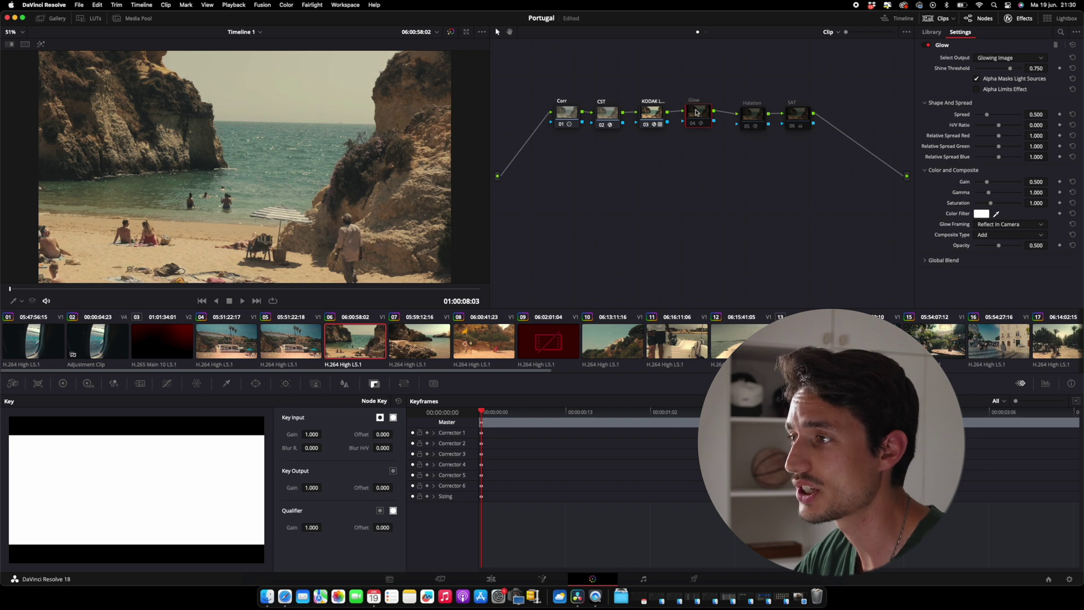
key("super+d")
key("super+d")
key("super+d")
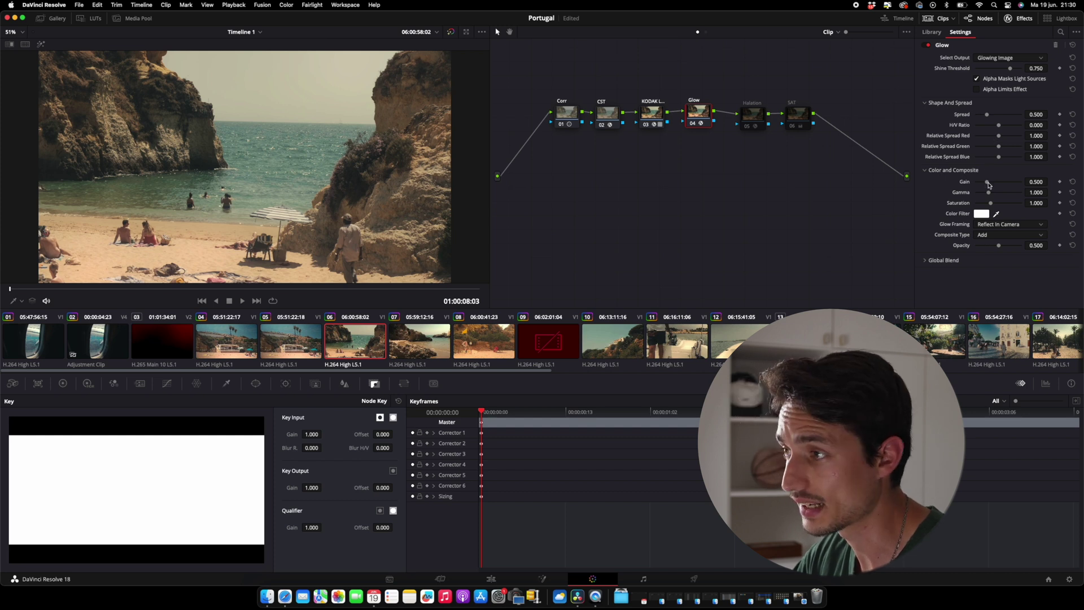
key("ctrl+d")
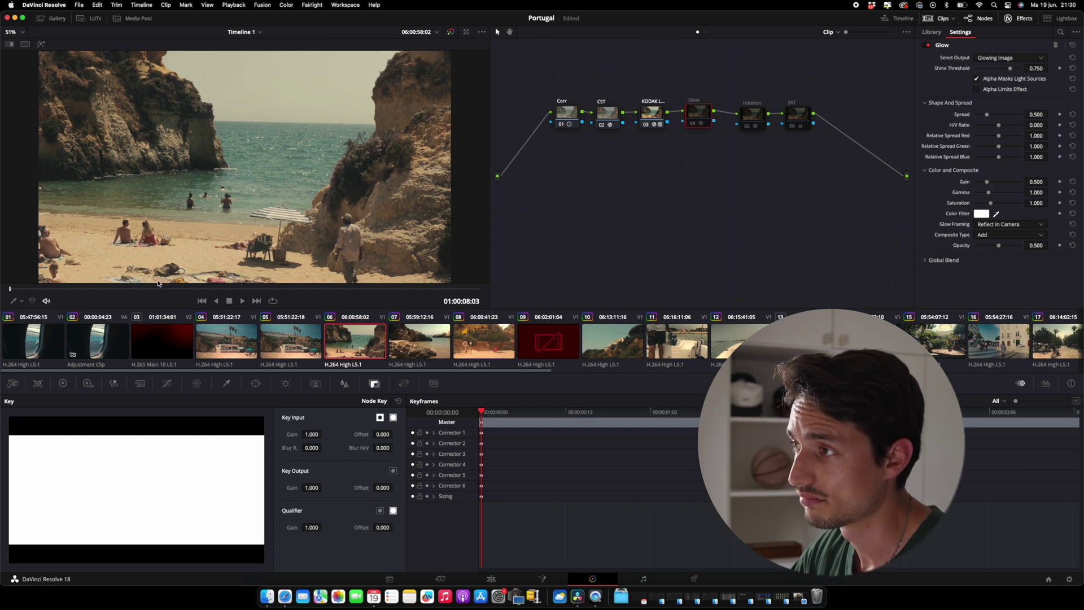
key("ctrl+d")
key("ctrl+d")
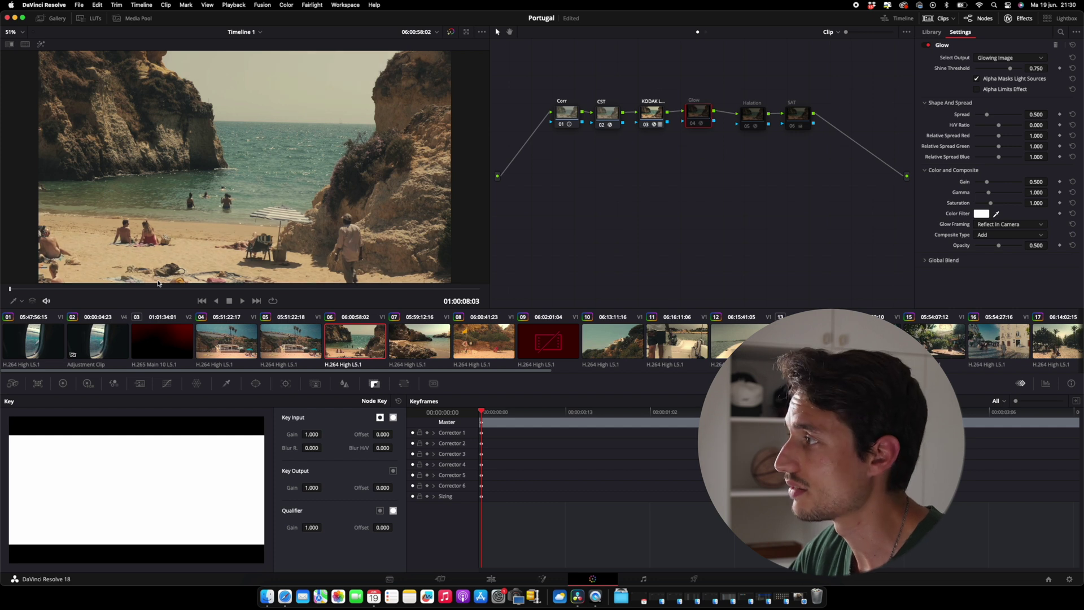
key("ctrl+d")
left_click_drag(765, 111, 740, 107)
key("ctrl+d")
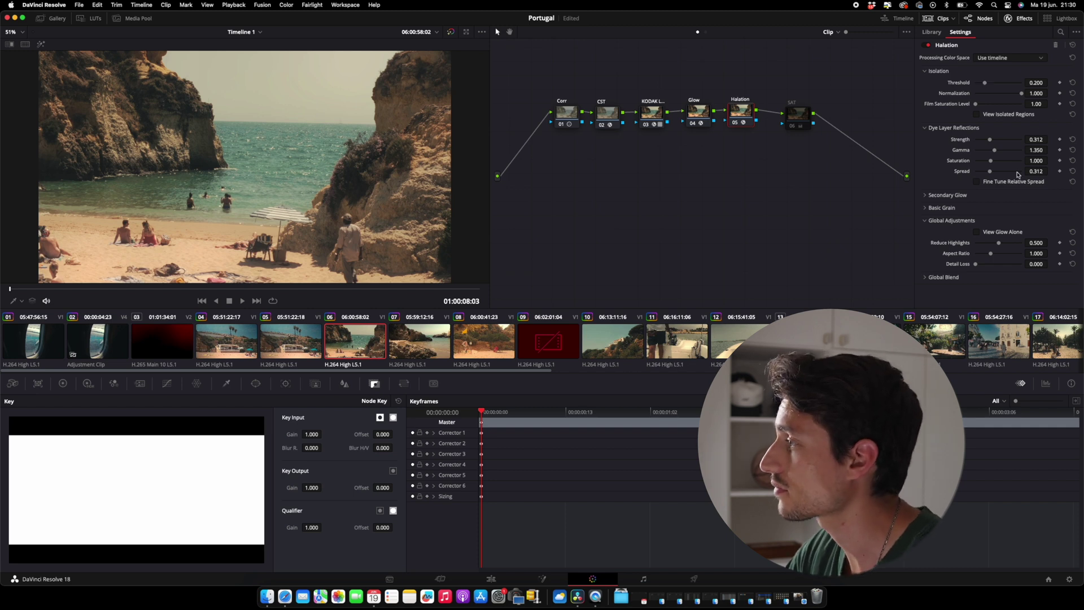
Set Halation dye-layer reflections spread to about 0.229 and strength to about 0.312
mouse_move(991, 174)
left_mouse_down()
mouse_move(1021, 173)
mouse_move(985, 172)
left_mouse_up()
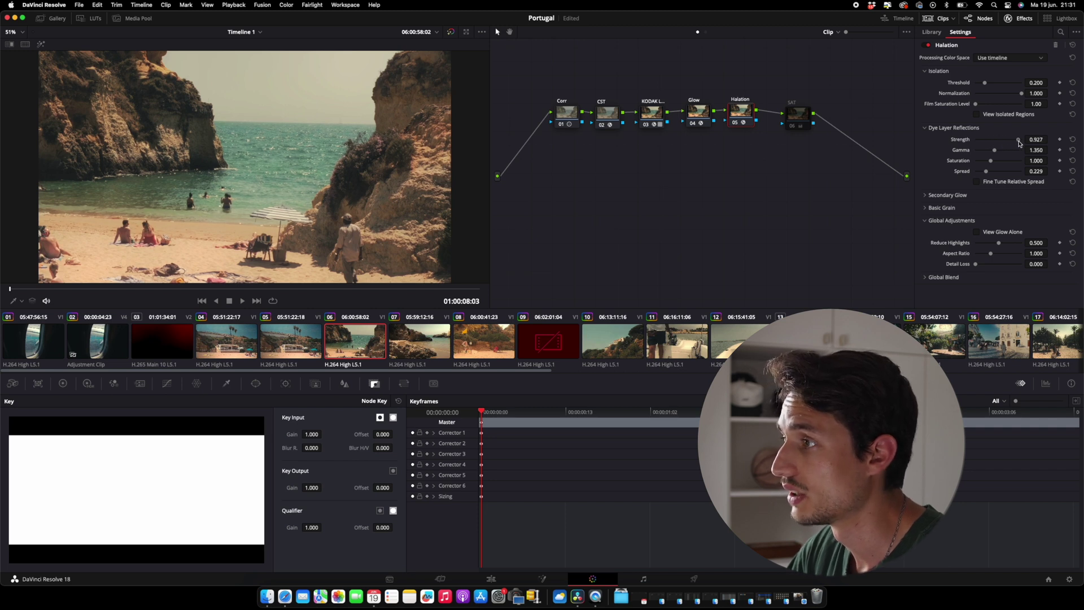
left_click_drag(1033, 142, 990, 139)
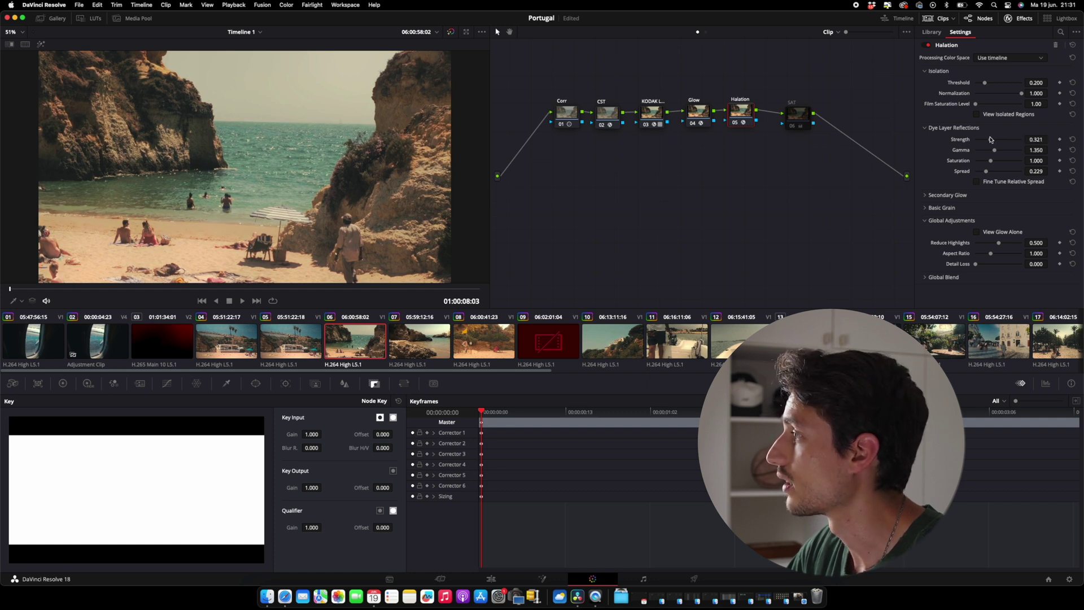
left_click(795, 112)
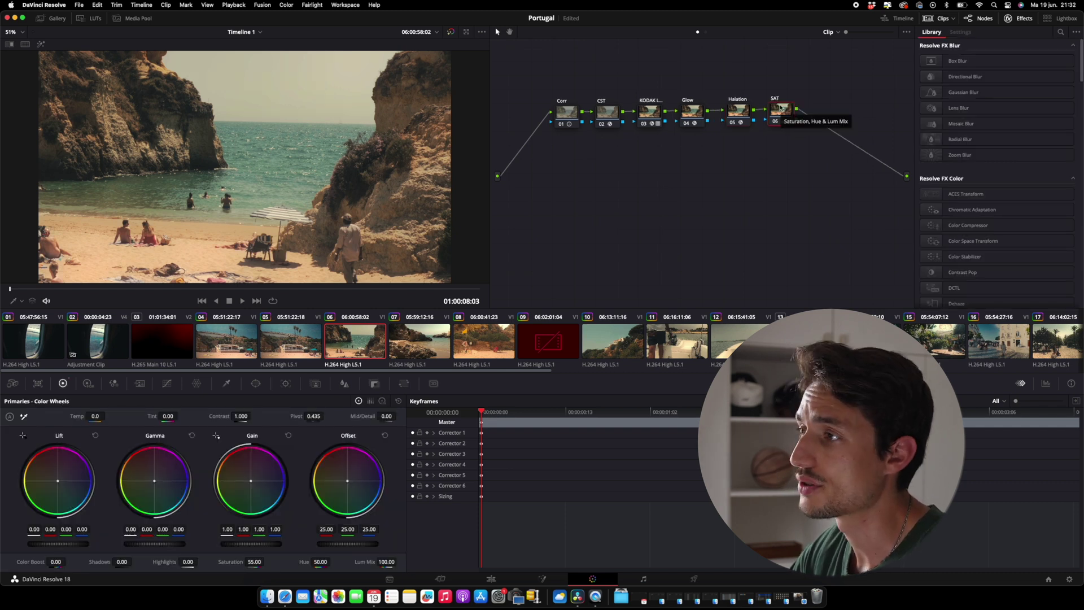
Toggle the SAT node on and off to compare the grade with and without it
key("ctrl+d")
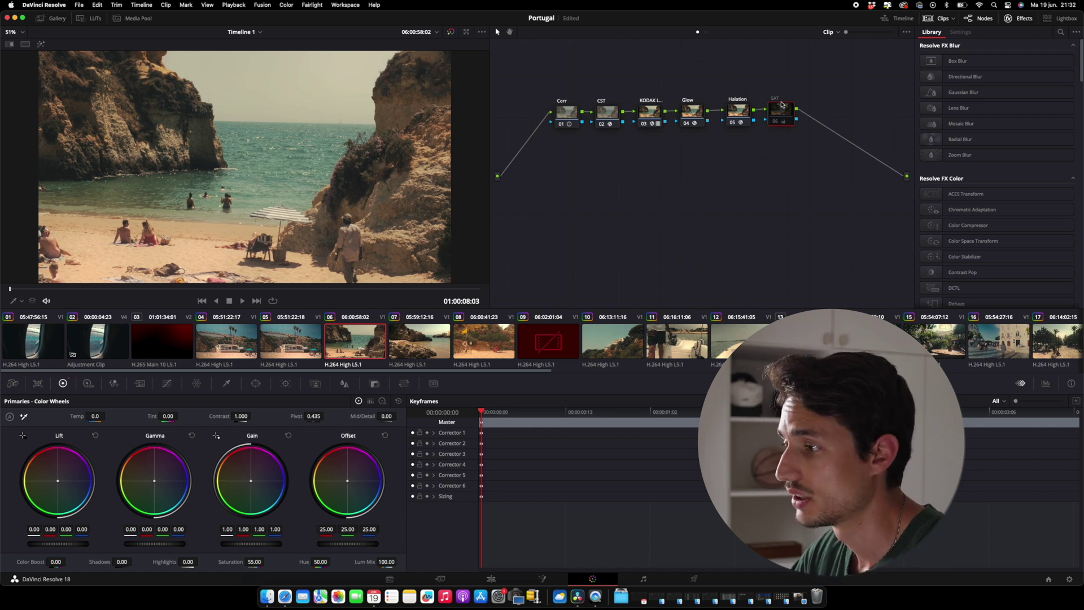
key("ctrl+d")
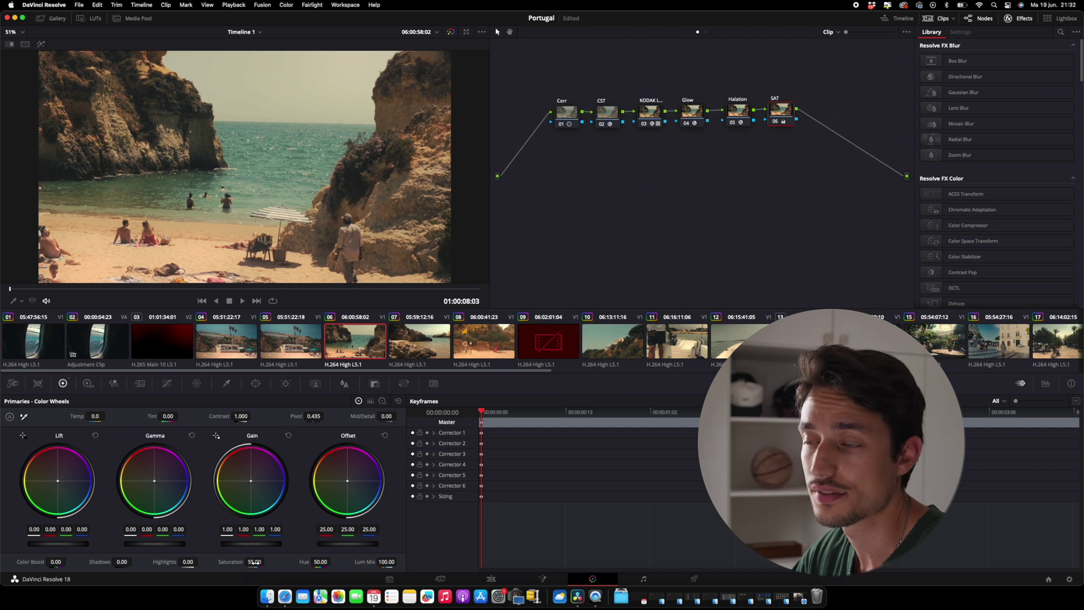
left_click_drag(254, 563, 254, 565)
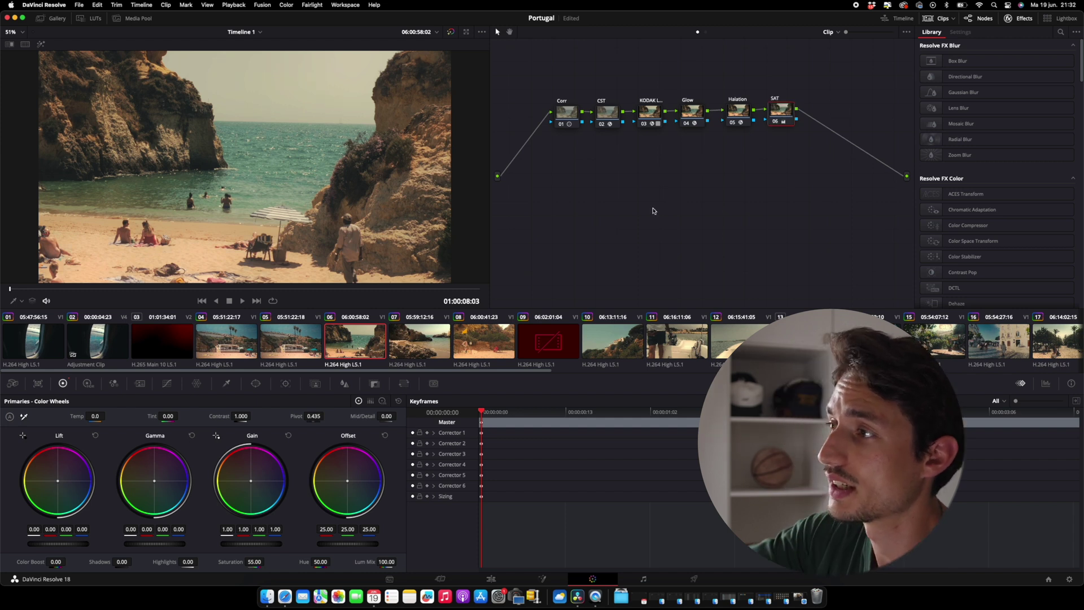
key("super+d")
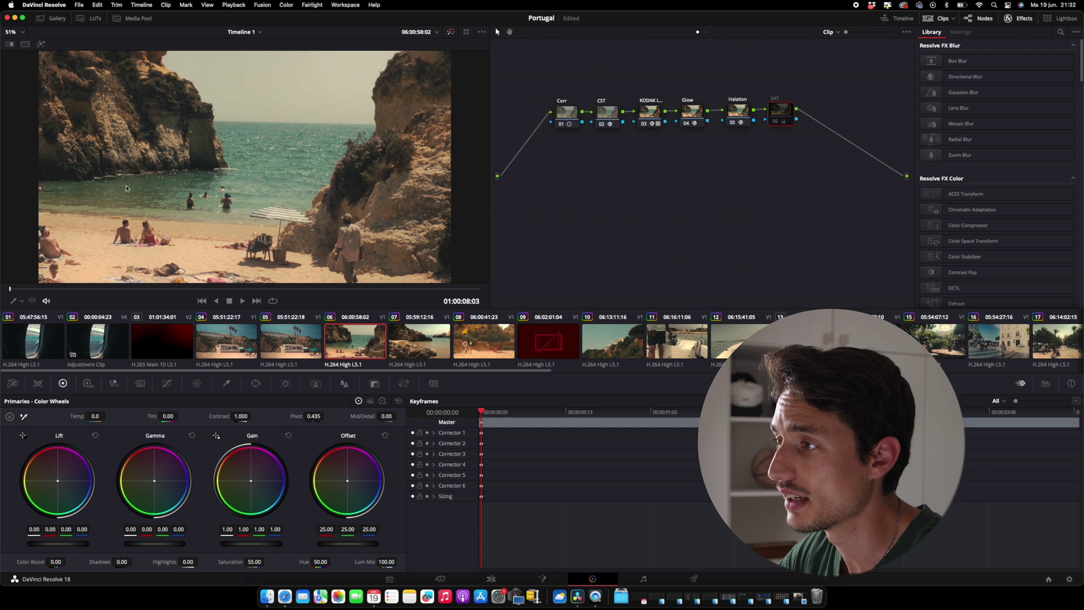
key("super+d")
key("super+d")
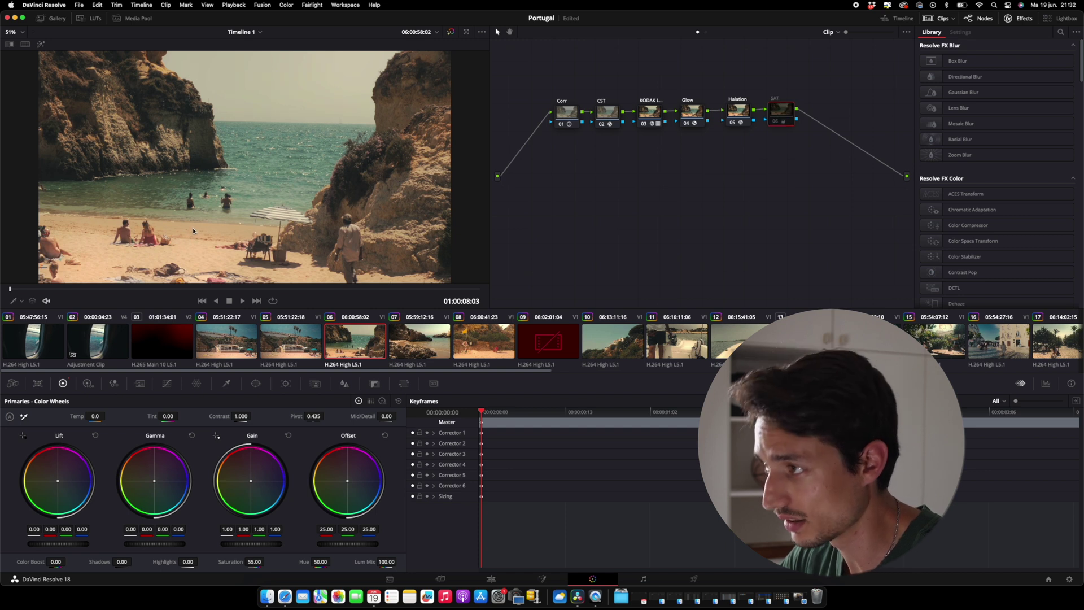
key("super+d")
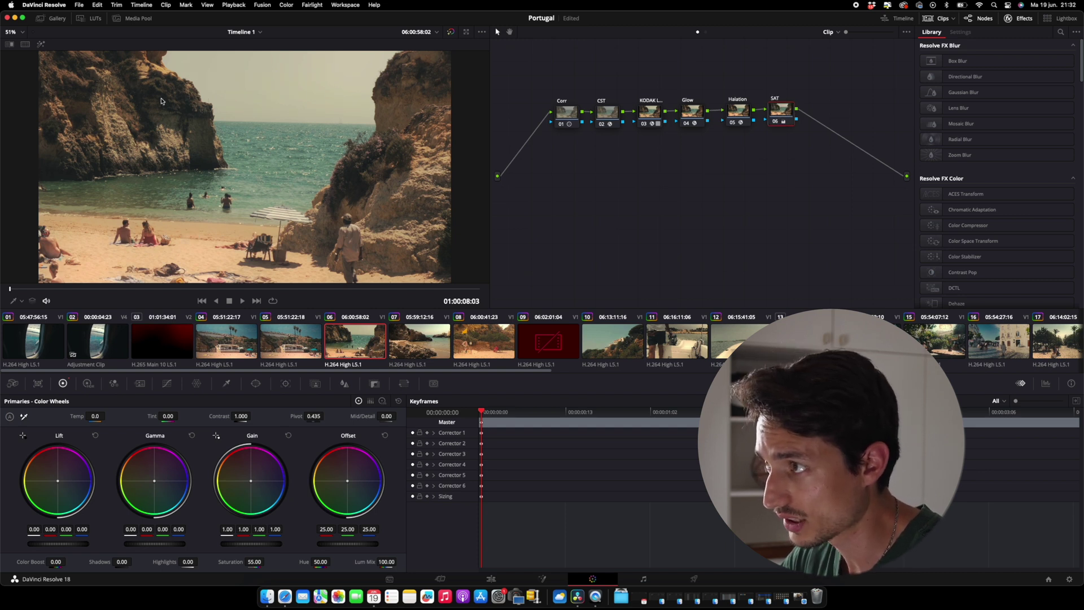
key("super+d")
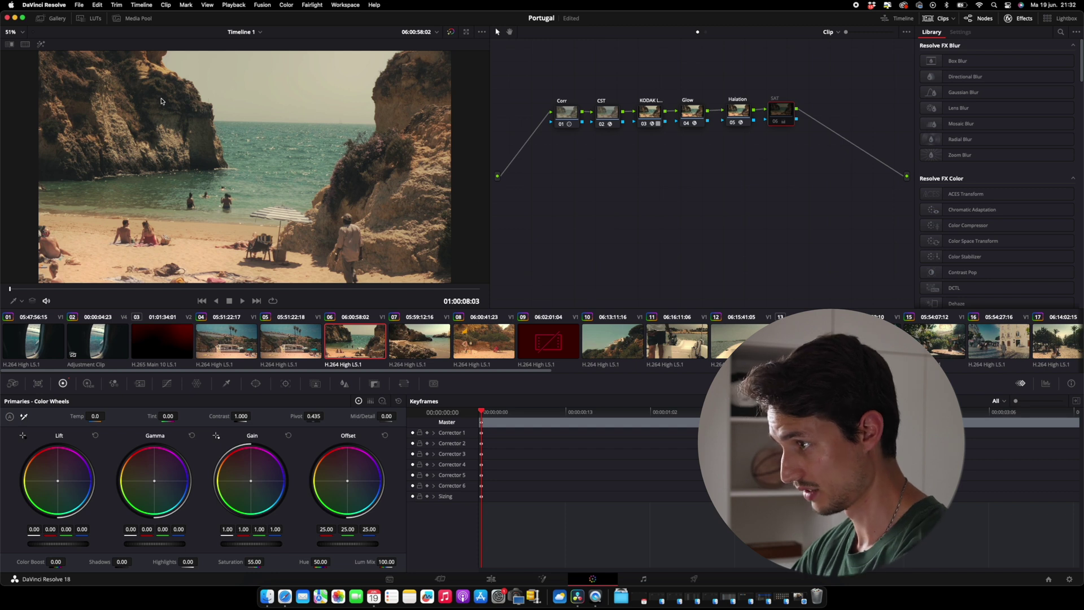
key("super+d")
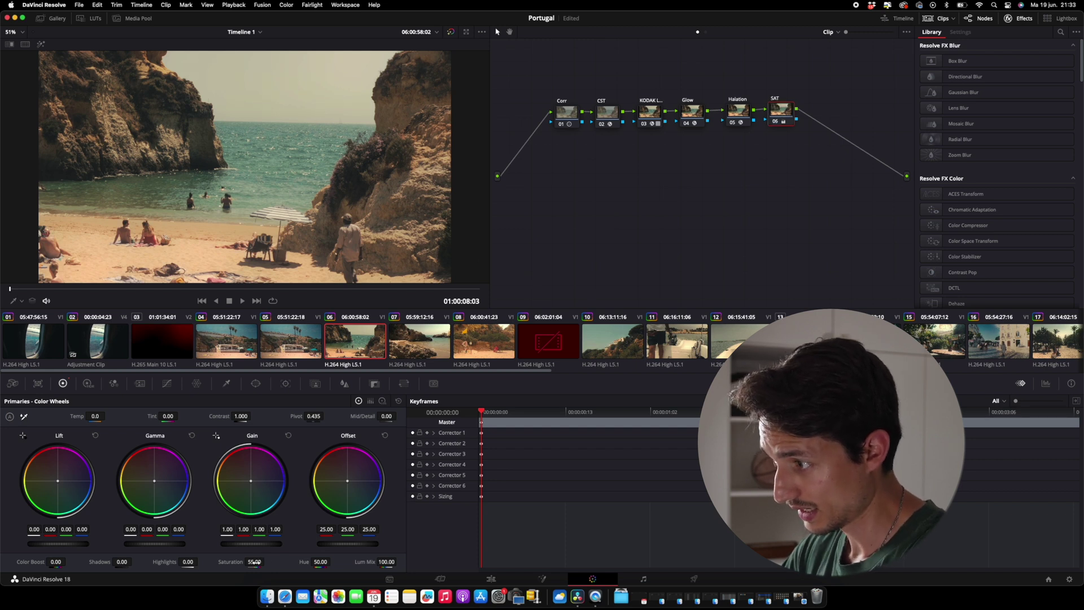
Settle the SAT node's saturation at 55 and nudge the Halation node slightly left
left_click_drag(255, 563, 277, 562)
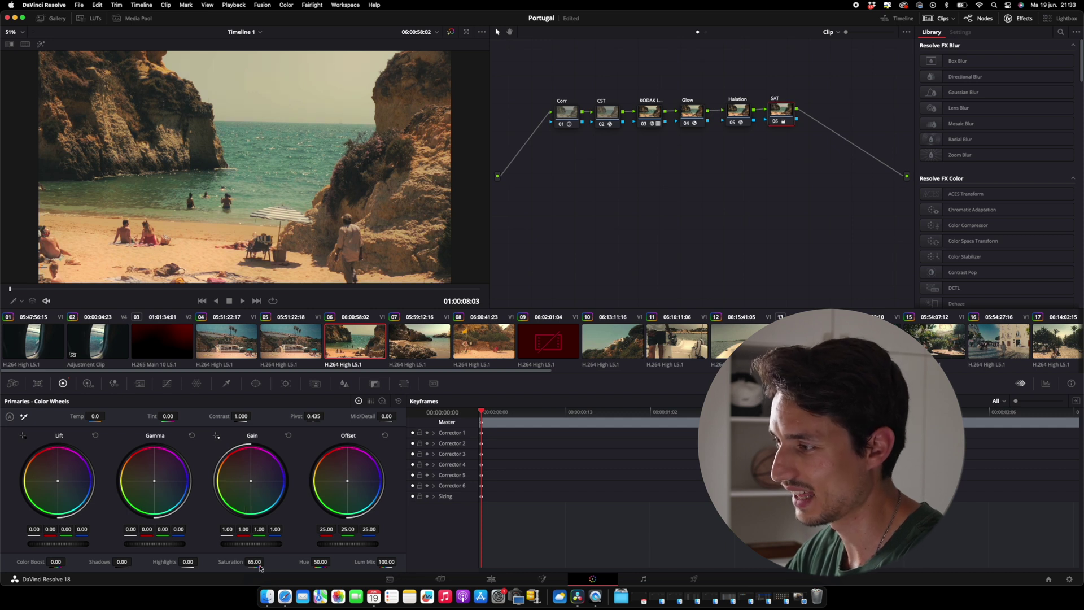
left_click_drag(260, 567, 239, 565)
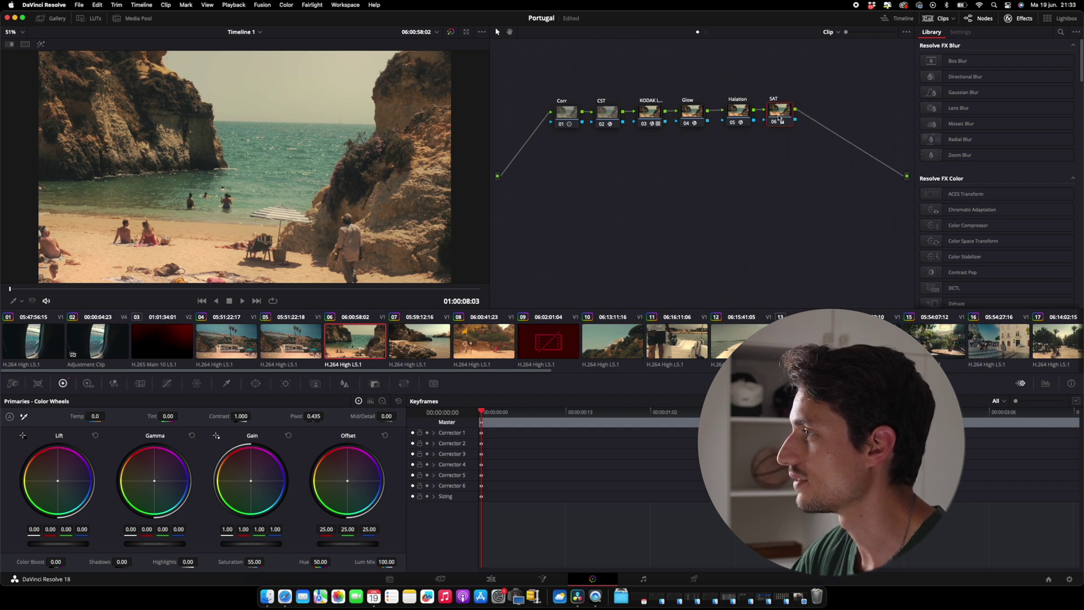
left_click(741, 117)
left_click_drag(742, 116, 738, 117)
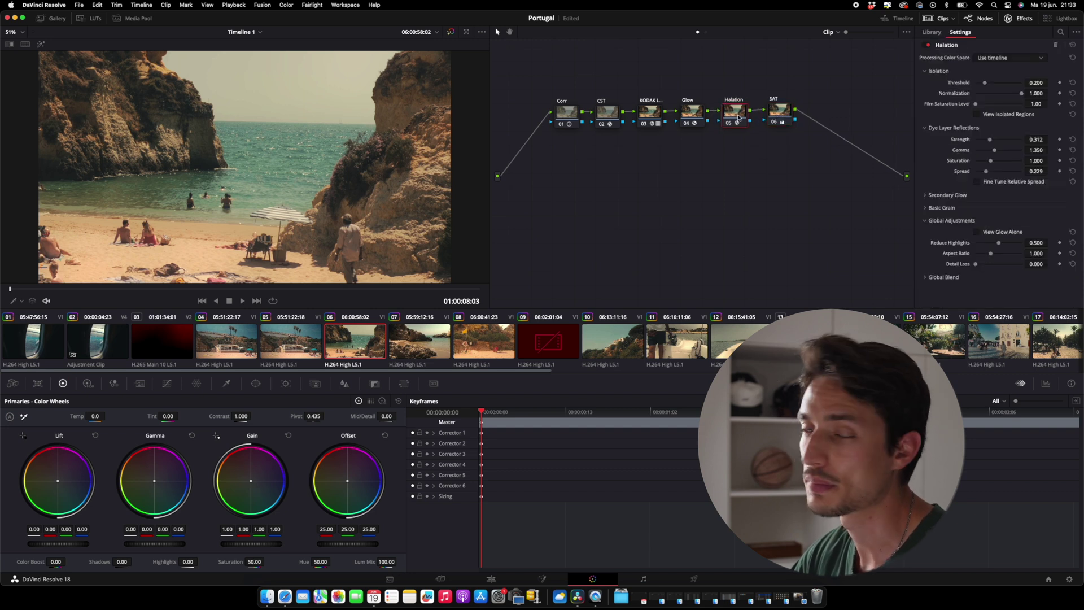
Try the Key Output Gain (staying at 1.000), then view the Kodak node's Color Space Transform settings
left_click(375, 385)
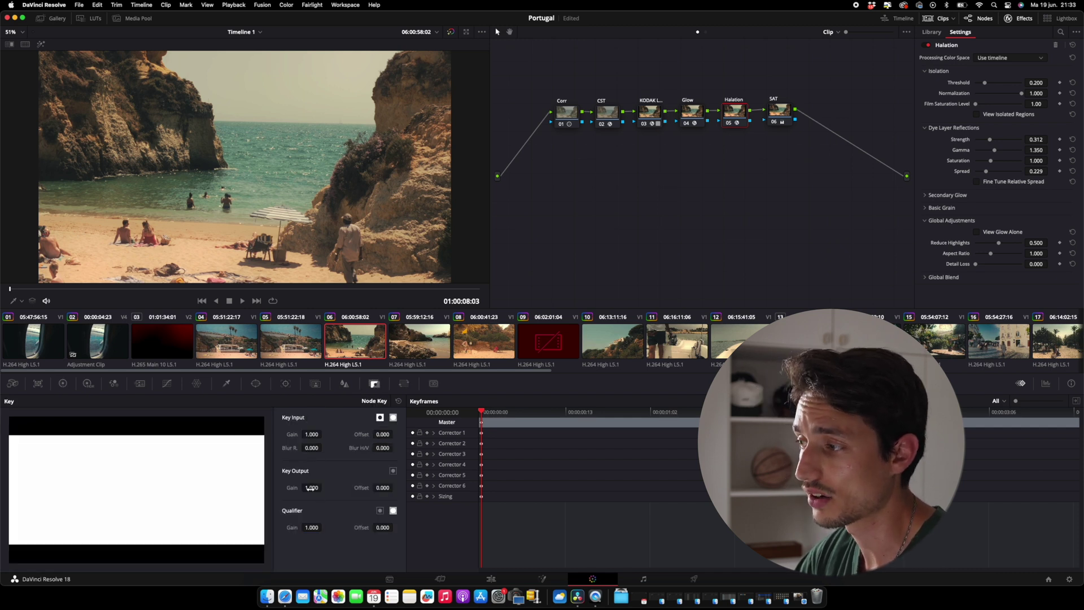
mouse_move(314, 488)
left_mouse_down()
mouse_move(291, 494)
mouse_move(311, 492)
left_mouse_up()
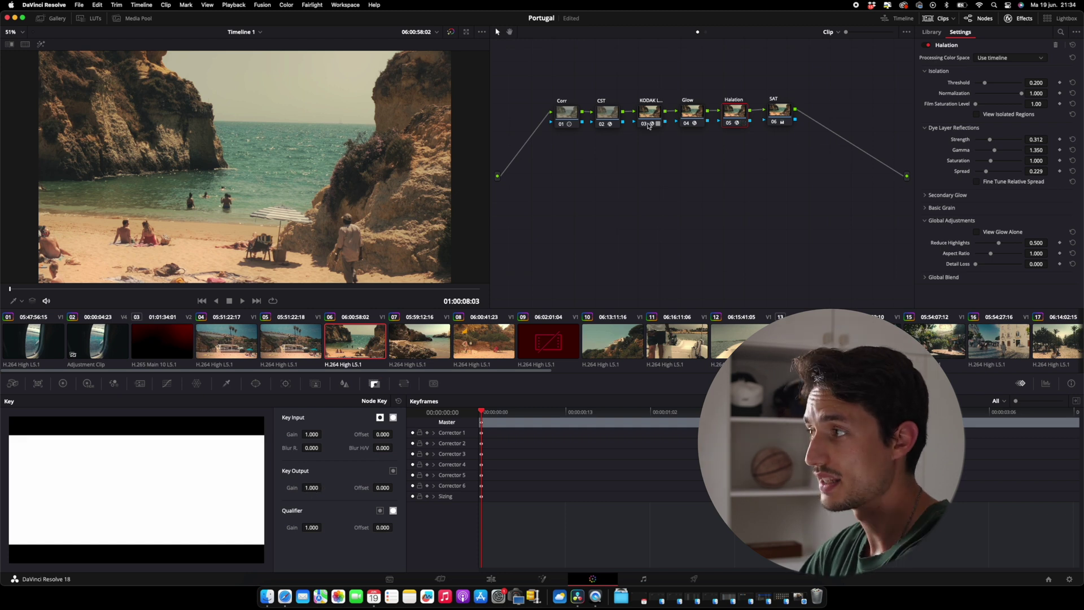
mouse_move(648, 126)
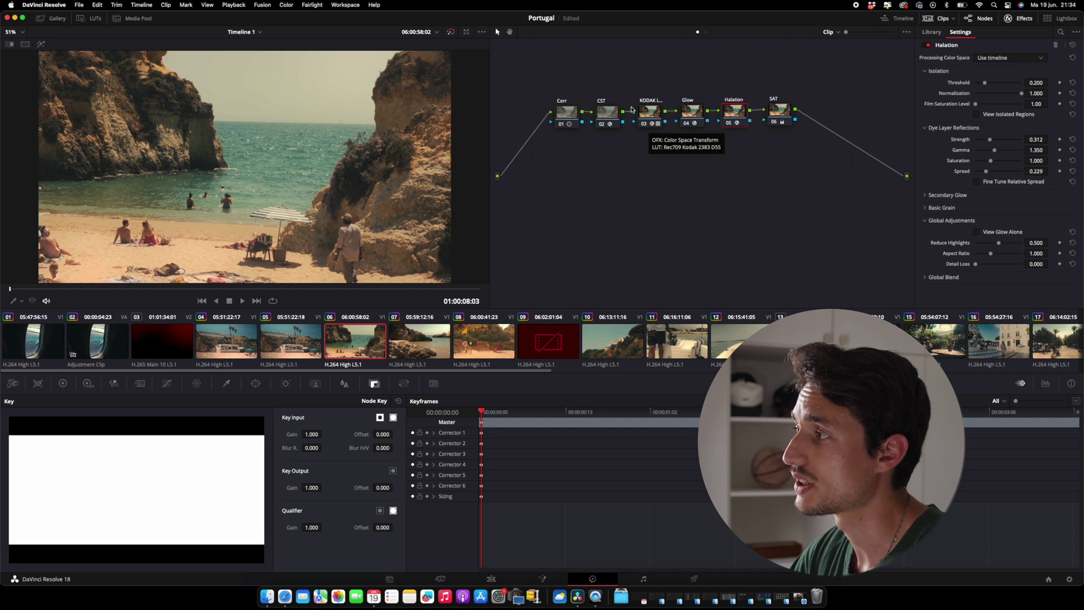
left_click(650, 112)
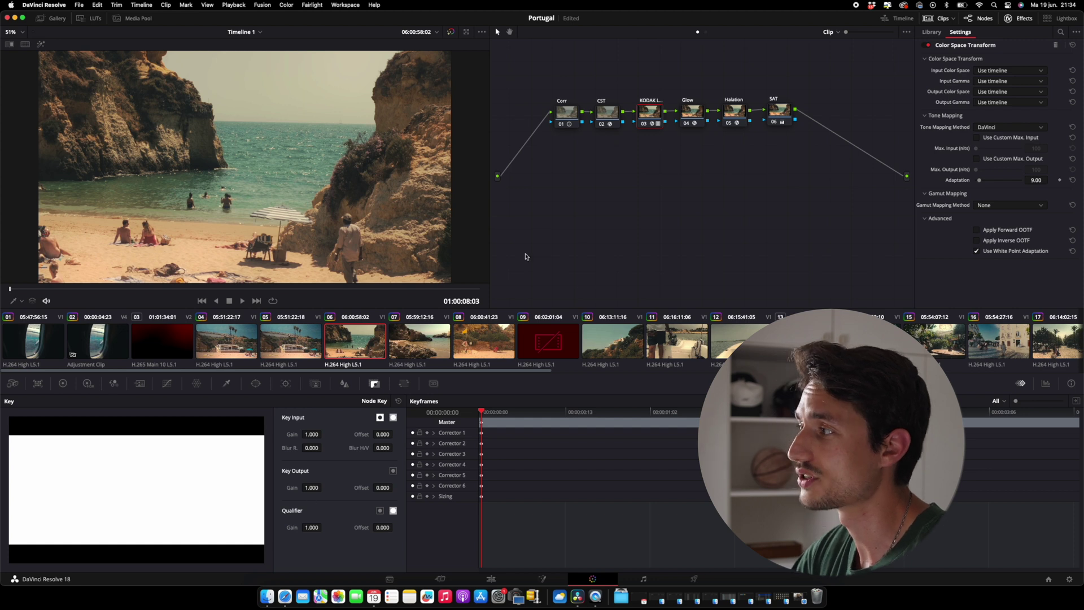
Bypass the SAT, Halation, Glow, Kodak LUT and Corr nodes, leaving only CST active
left_click(778, 111)
key("ctrl+d")
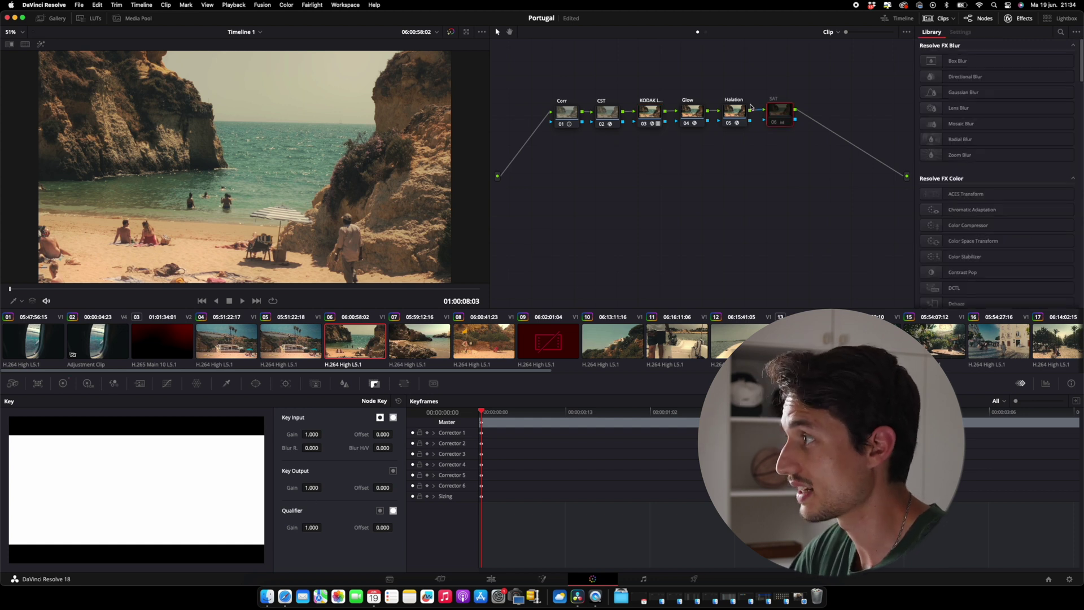
left_click(728, 110)
key("ctrl+d")
left_click(685, 111)
key("ctrl+d")
left_click(655, 115)
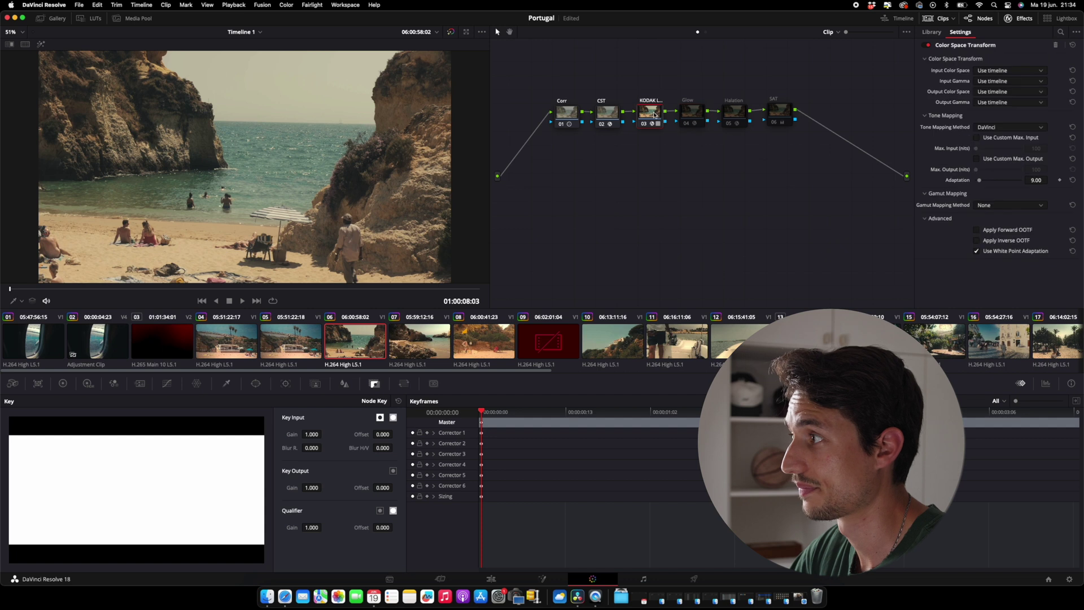
key("ctrl+d")
left_click(611, 116)
left_click(571, 117)
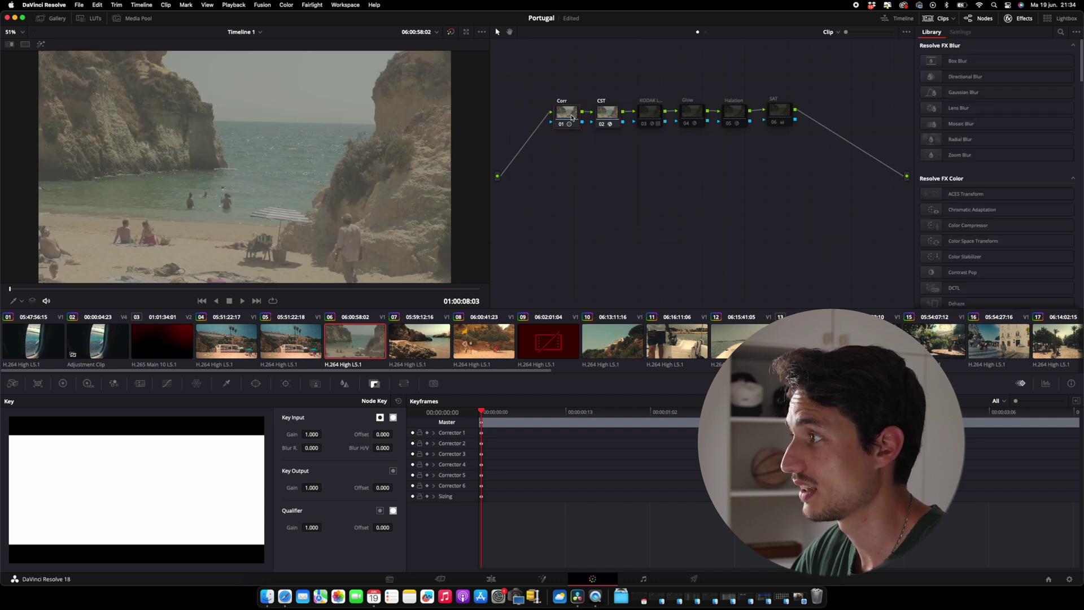
key("ctrl+d")
Turn the Kodak LUT and Corr nodes back on
left_click(610, 116)
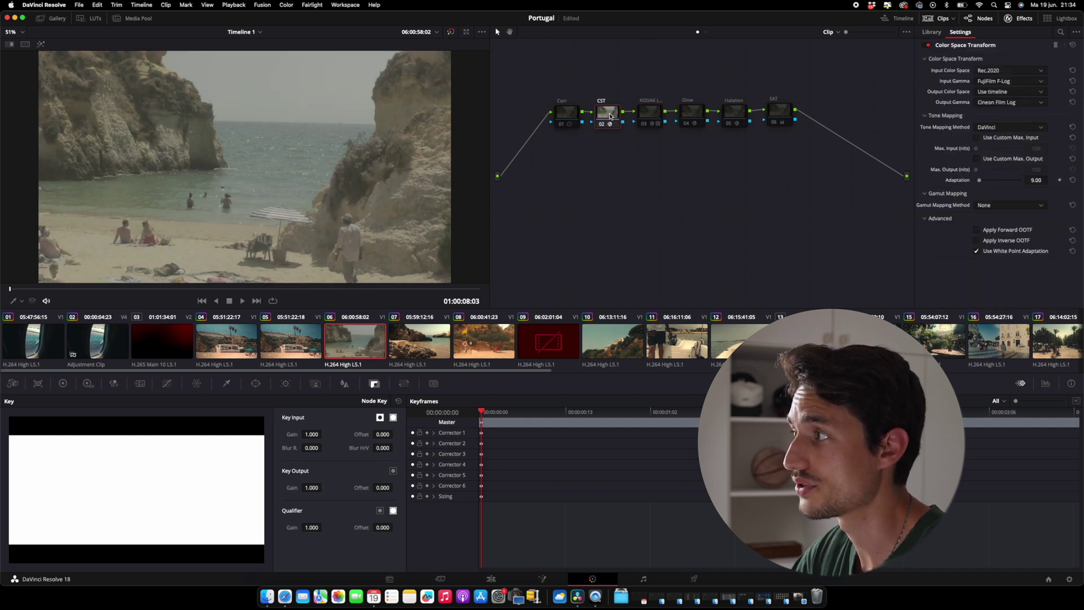
left_click(647, 115)
key("ctrl+d")
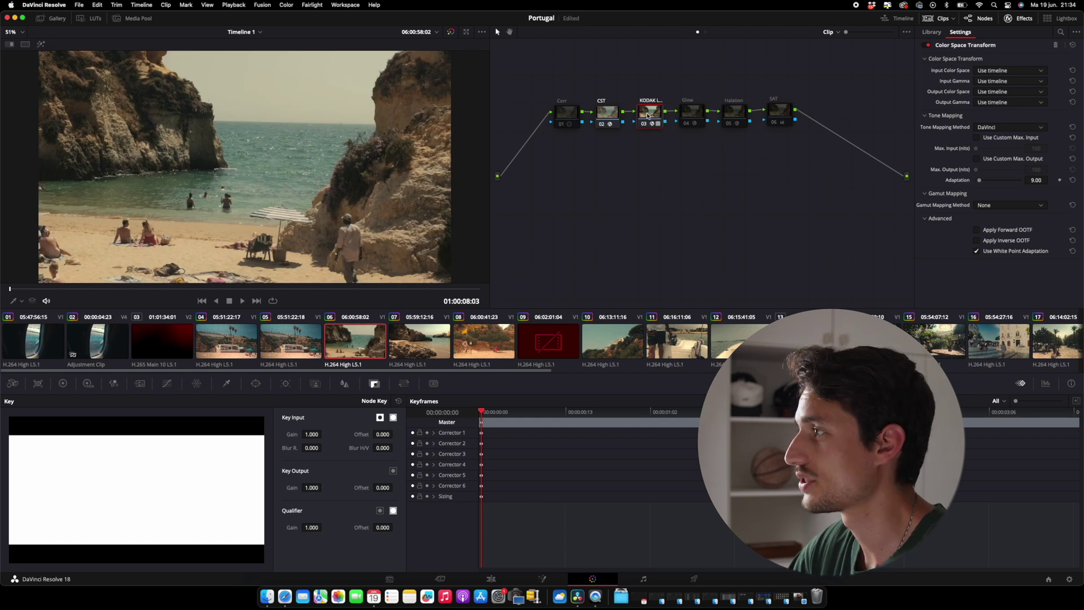
left_click(565, 114)
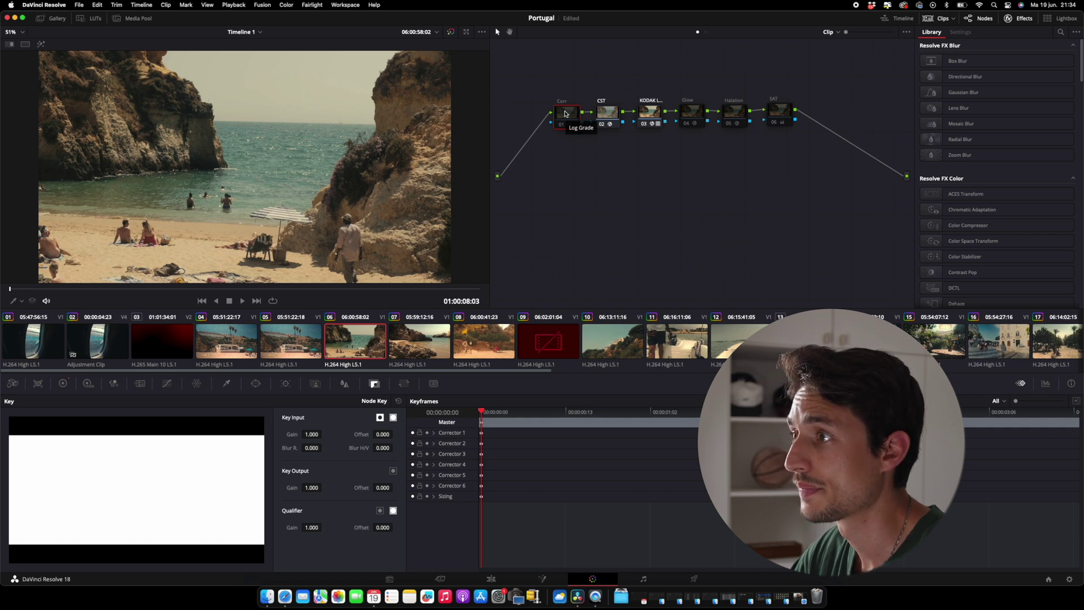
key("super+d")
key("super+d")
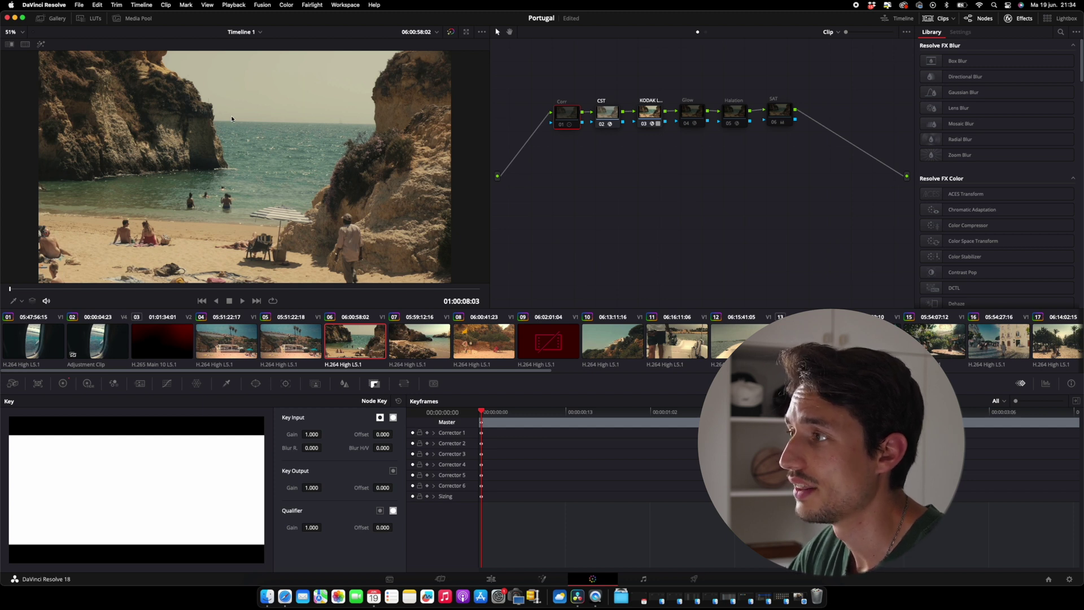
Re-enable Corr, show the Primaries Log Wheels, and inspect the Halation and SAT node settings
key("super+d")
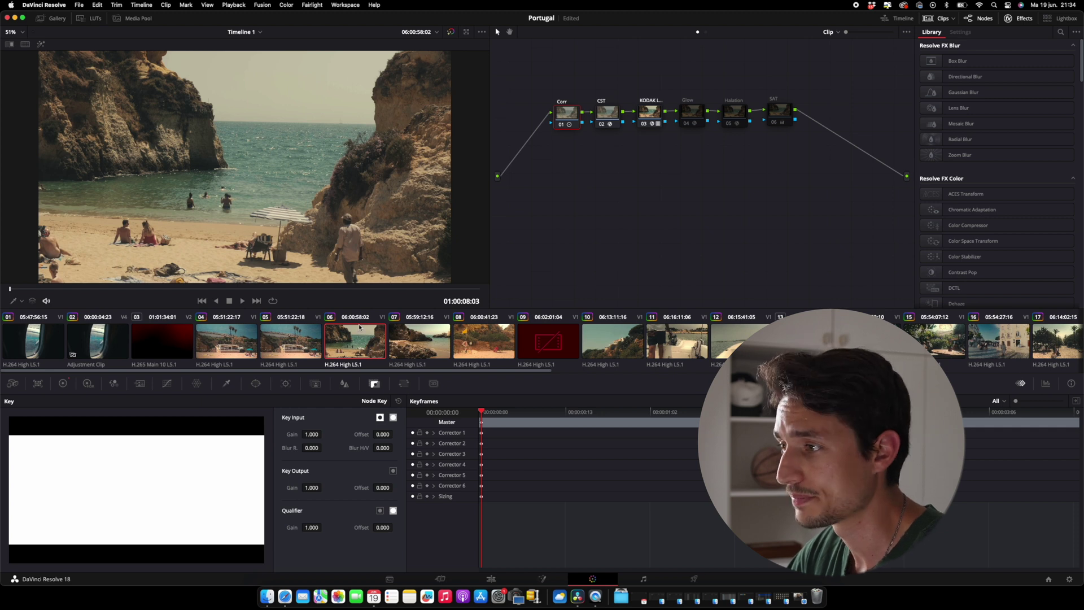
left_click(63, 383)
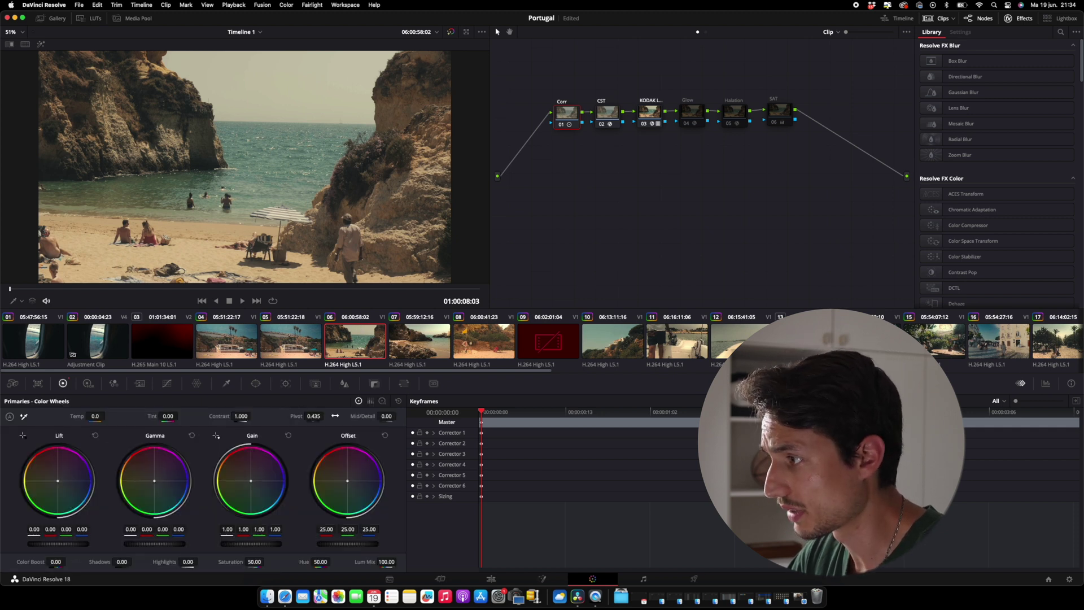
left_click(383, 401)
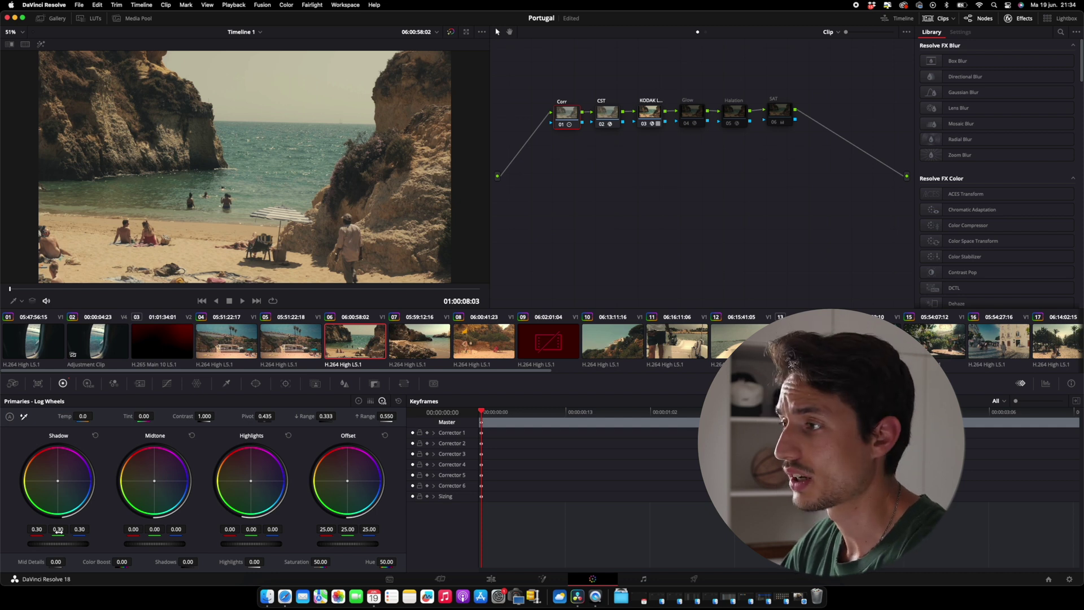
left_click(737, 119)
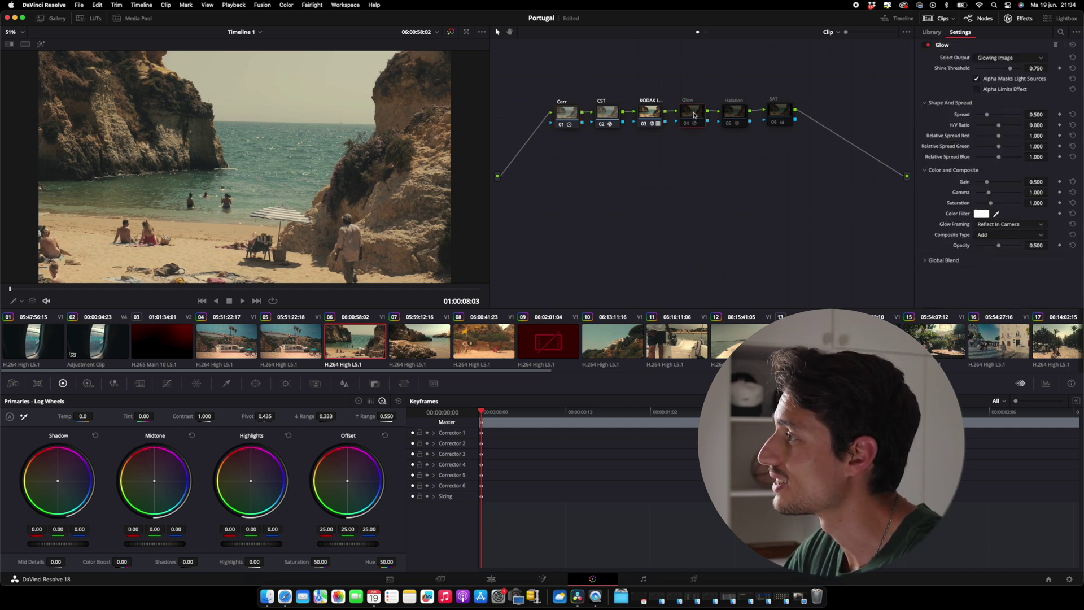
left_click(779, 112)
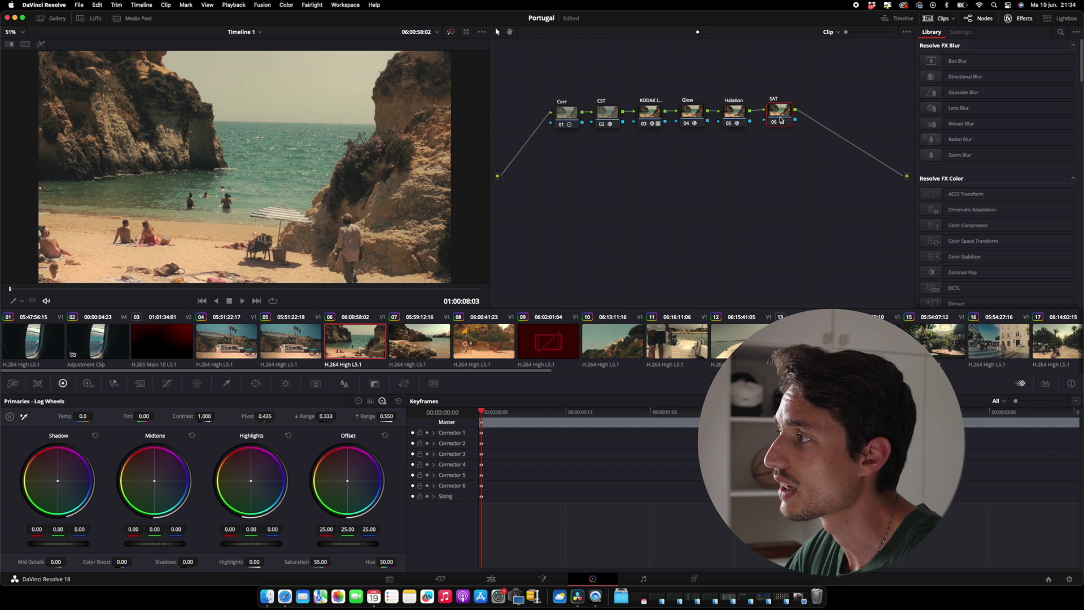
Compare the grade with the Corr node bypassed and enabled, then switch to clip 07
left_click(564, 115)
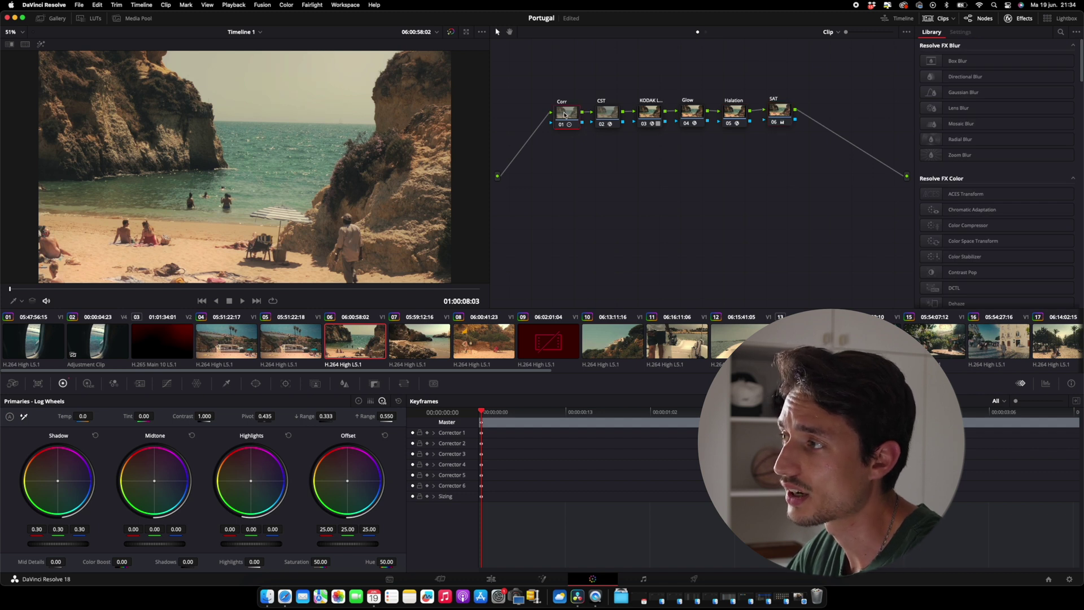
key("super+d")
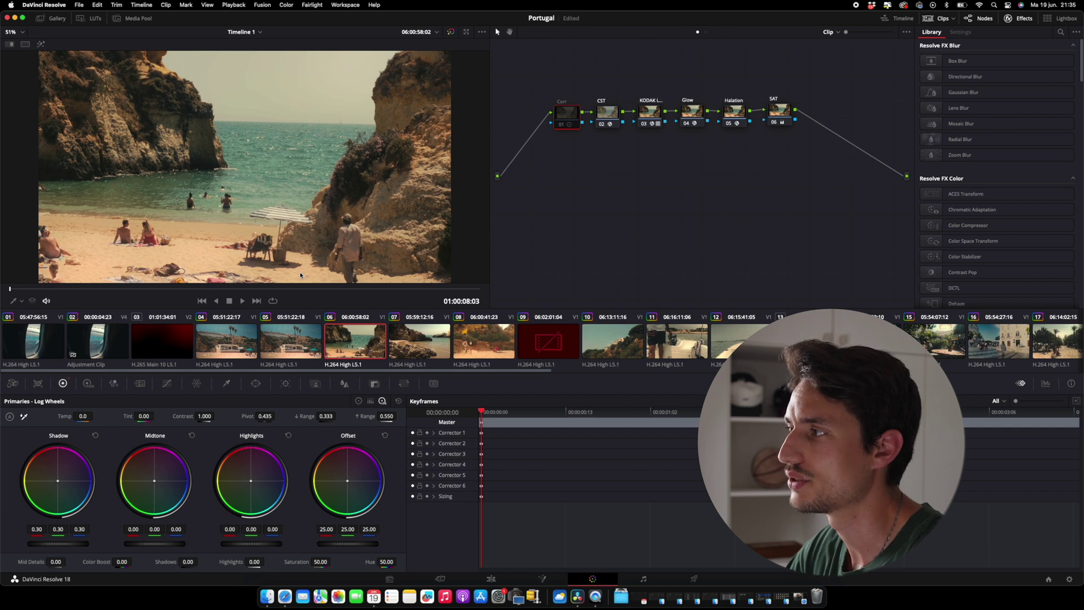
key("super+d")
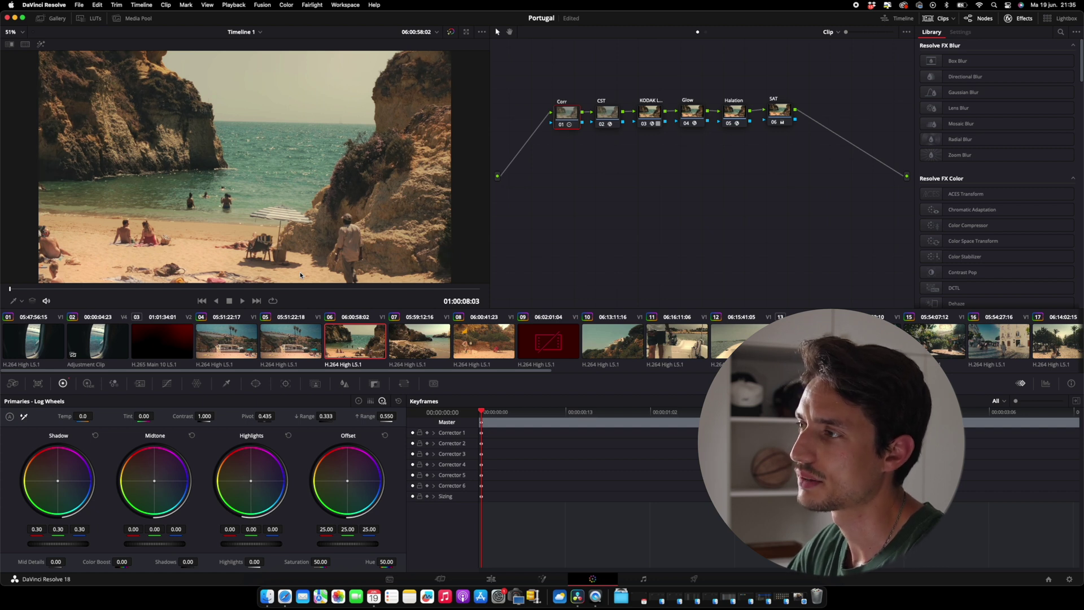
key("super+d")
key("super+d")
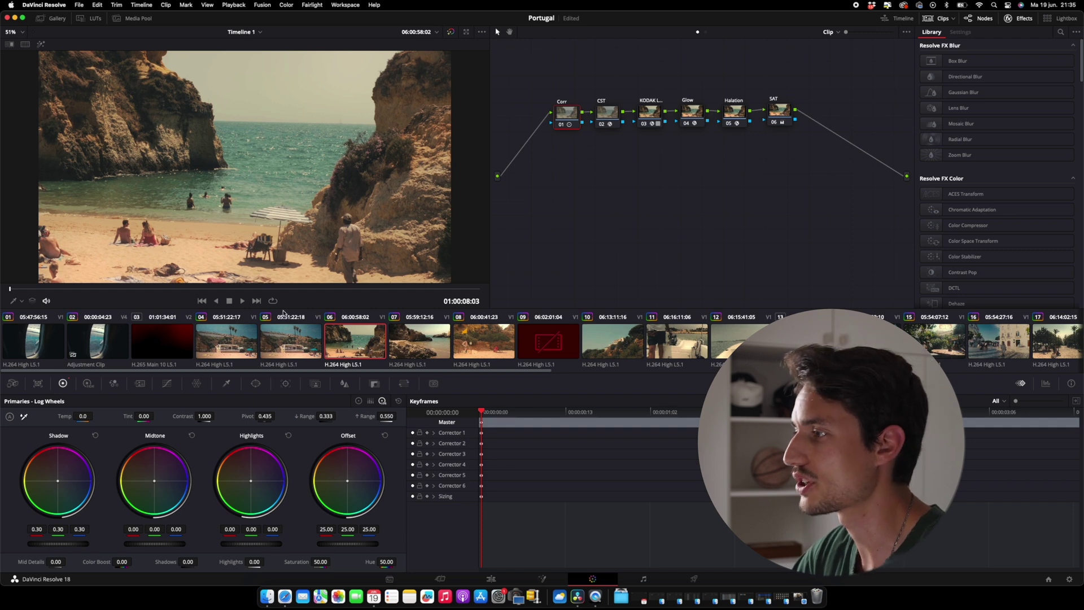
left_click(426, 346)
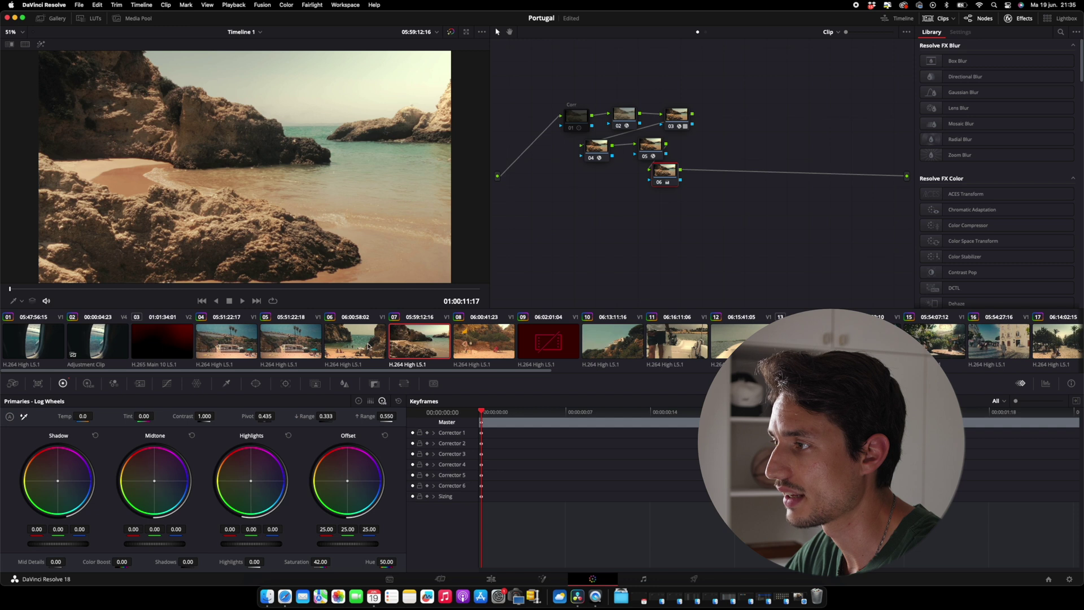
On clip 05, bypass the saturation, Halation, Glow, Kodak LUT and CST nodes in turn
left_click(302, 350)
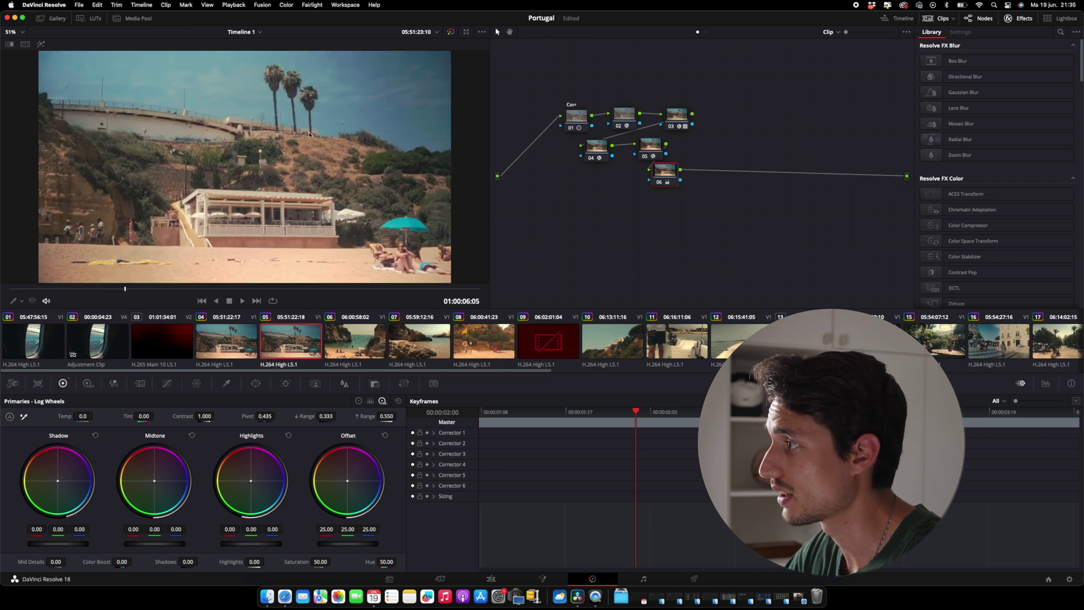
key("super+d")
left_click(658, 148)
key("super+d")
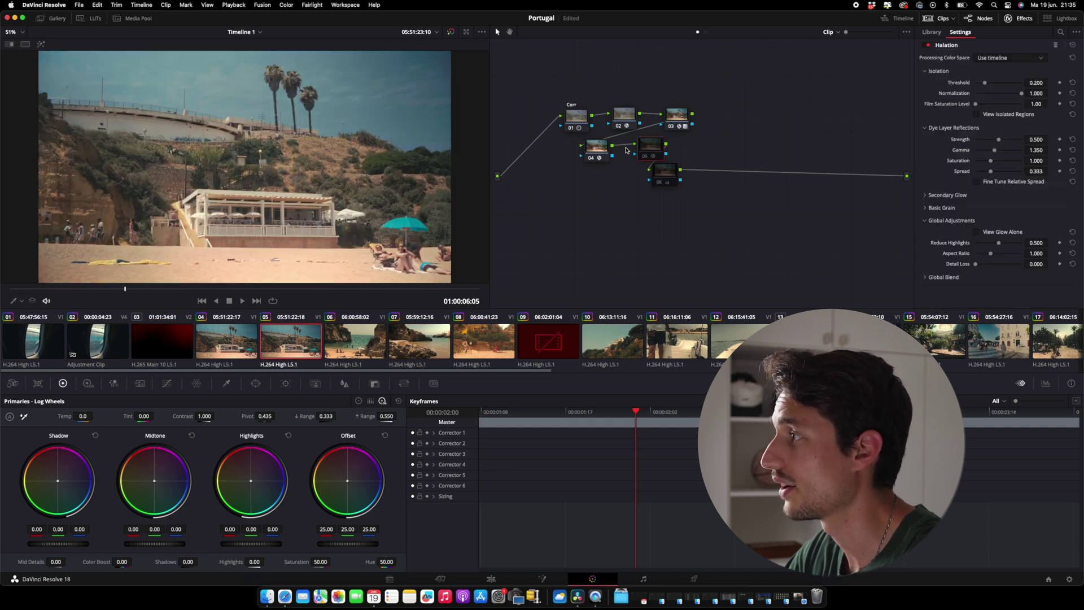
left_click(597, 146)
key("super+d")
left_click(677, 114)
key("super+d")
left_click(615, 116)
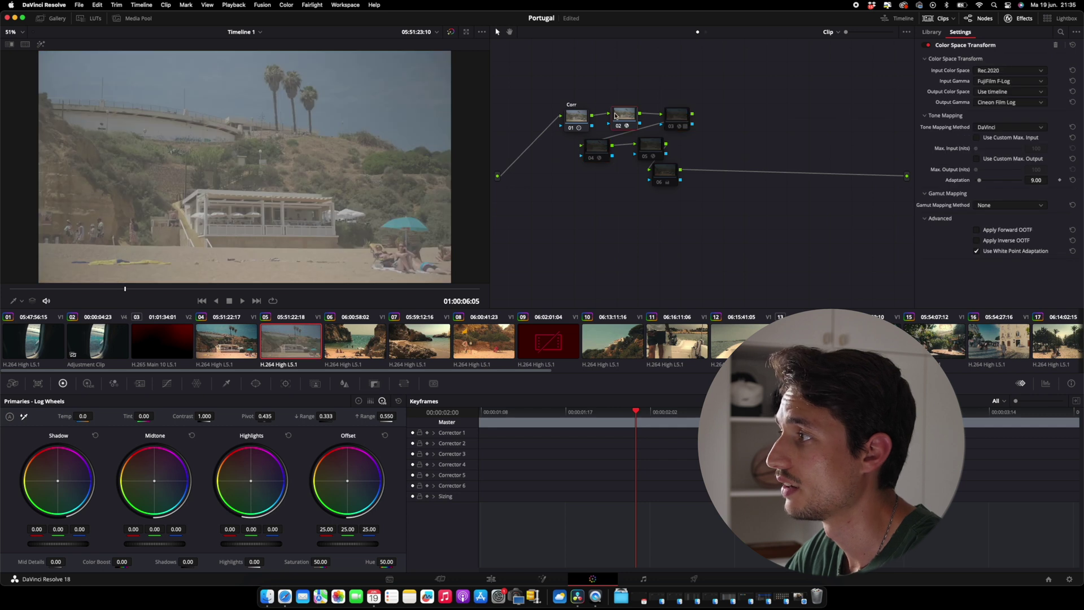
key("super+d")
Re-enable the CST, Kodak LUT, Glow and Halation nodes to restore the grade
left_click(577, 118)
left_click(633, 121)
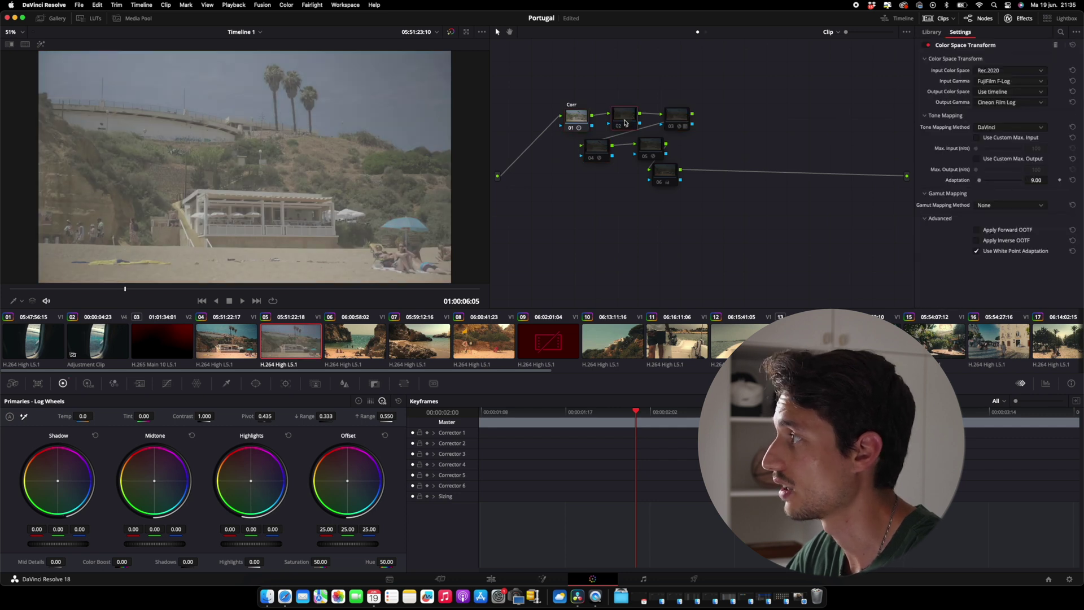
key("super+d")
left_click(677, 120)
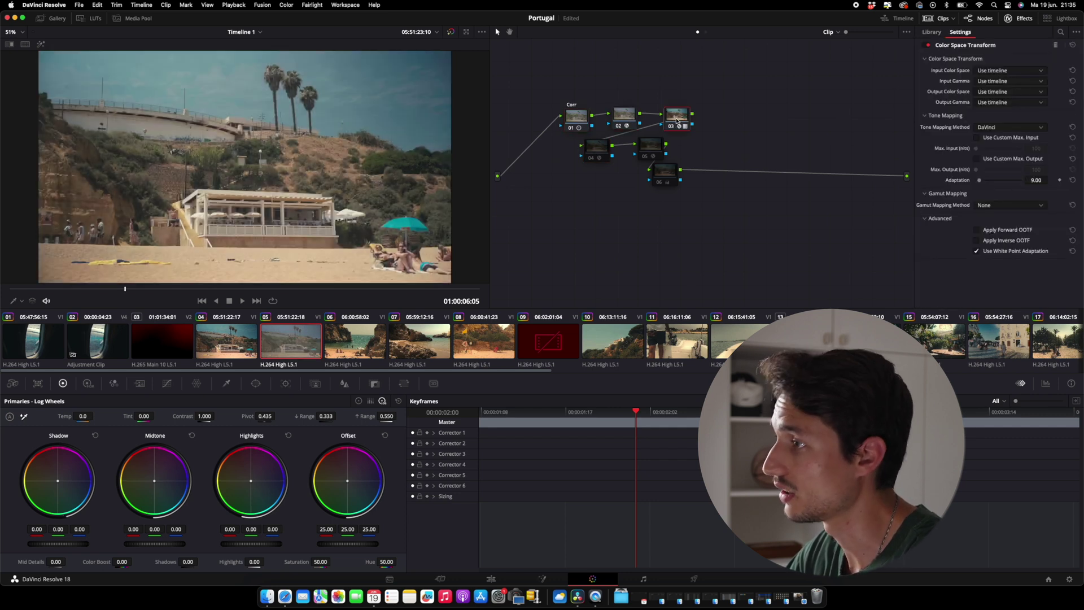
left_click(603, 150)
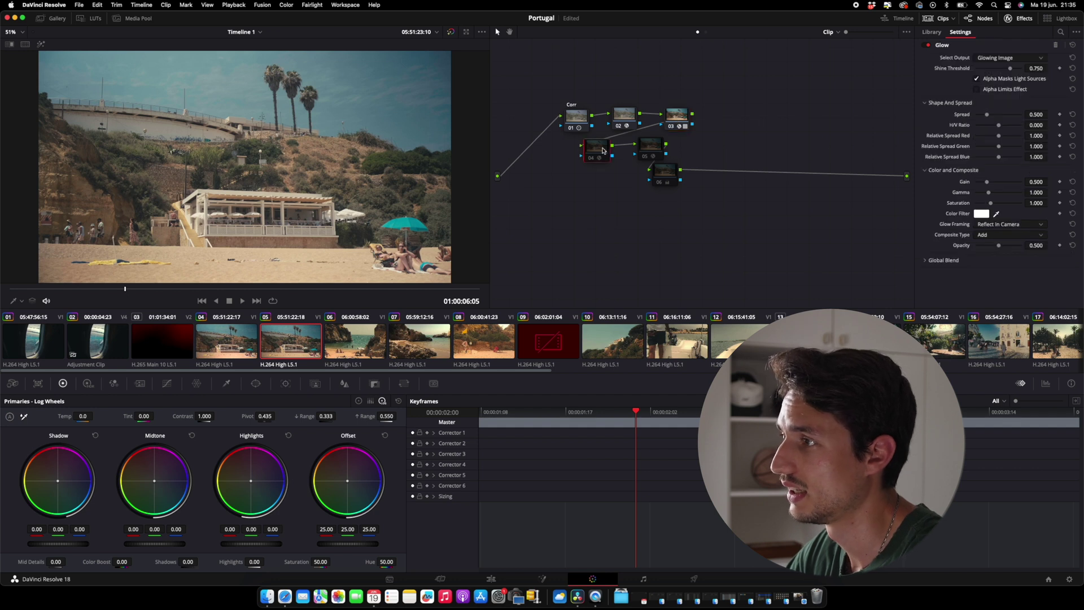
left_click(654, 149)
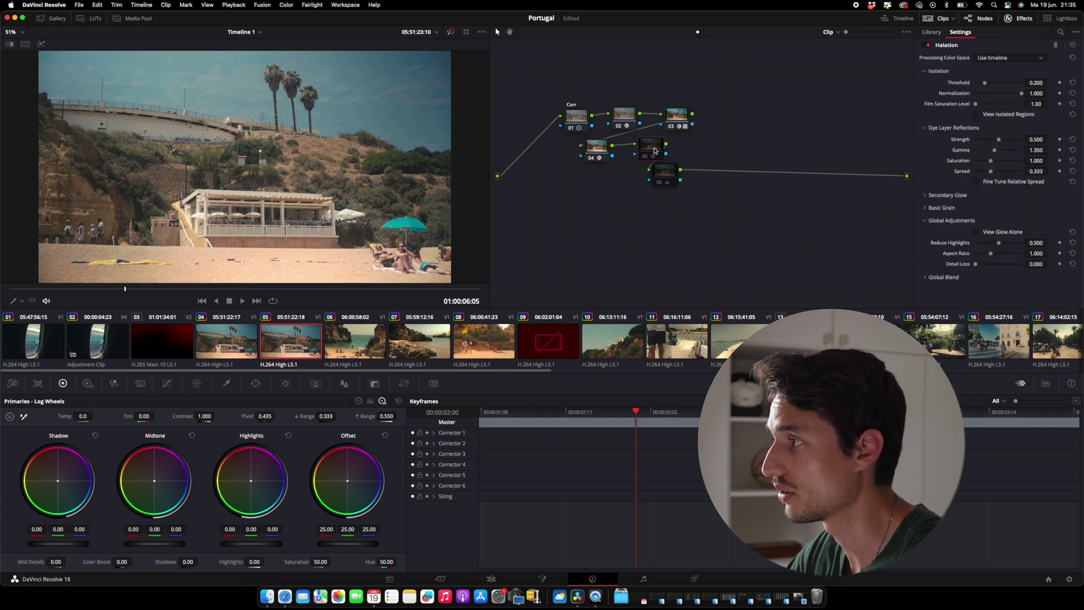
key("ctrl+d")
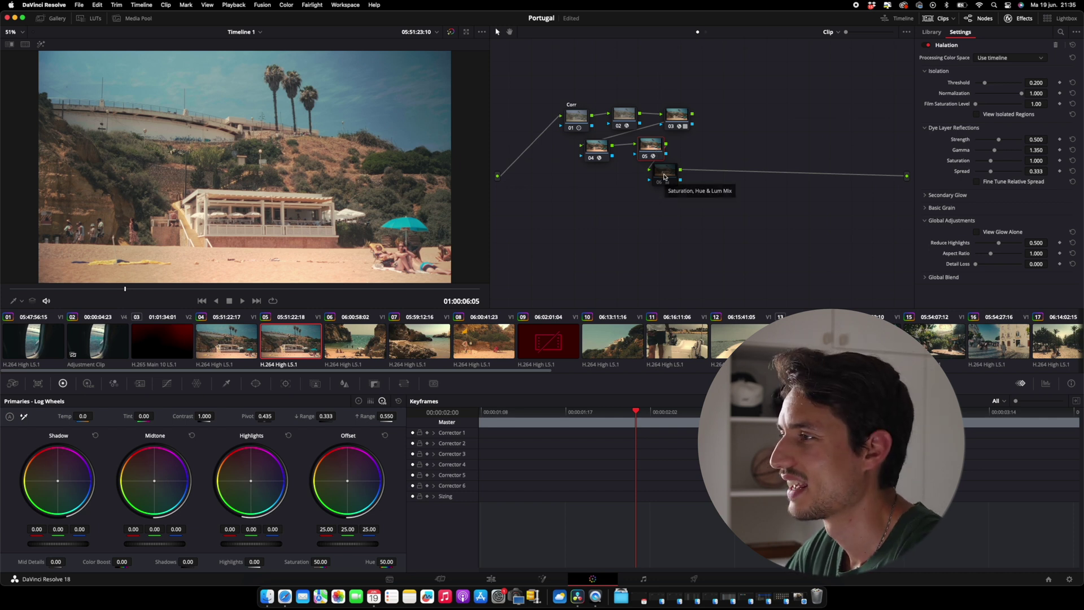
Toggle saturation node 06 on and off to compare, leaving it switched off
left_click(664, 177)
key("ctrl+d")
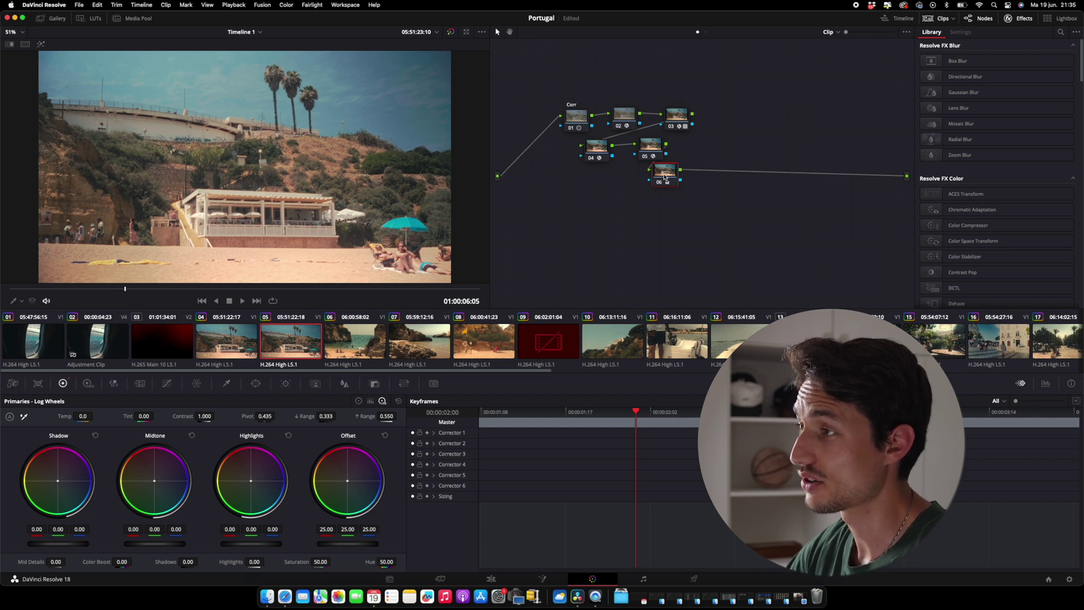
key("ctrl+d")
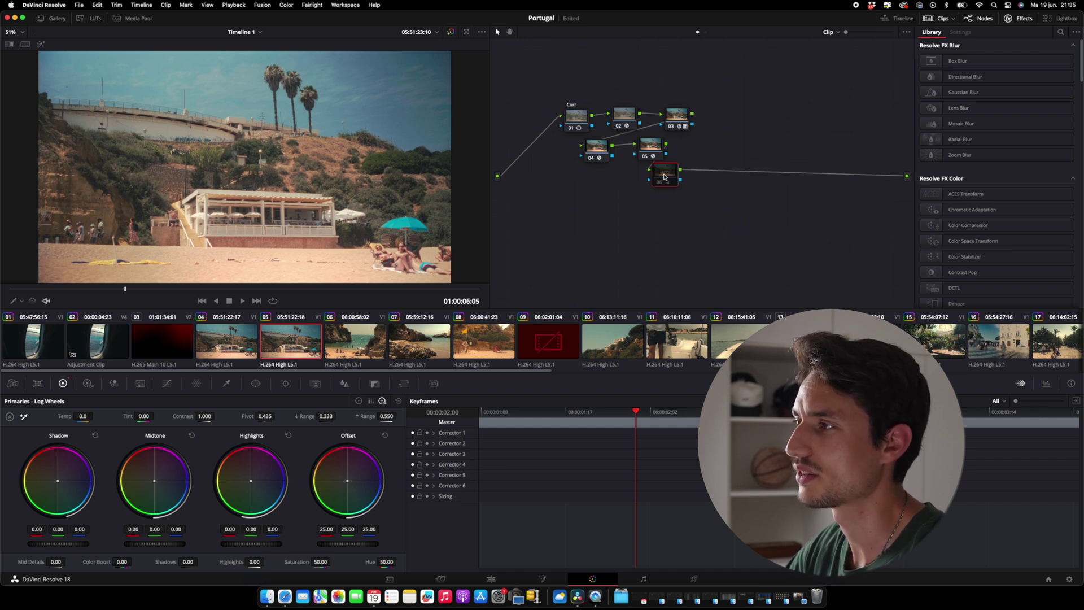
key("ctrl+d")
key("ctrl+d")
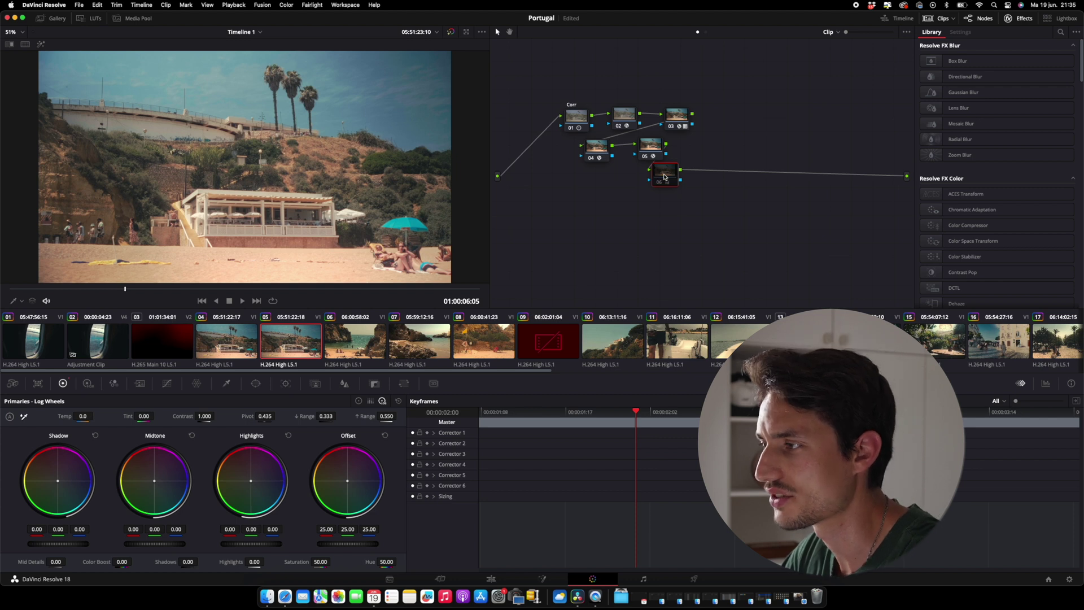
key("ctrl+d")
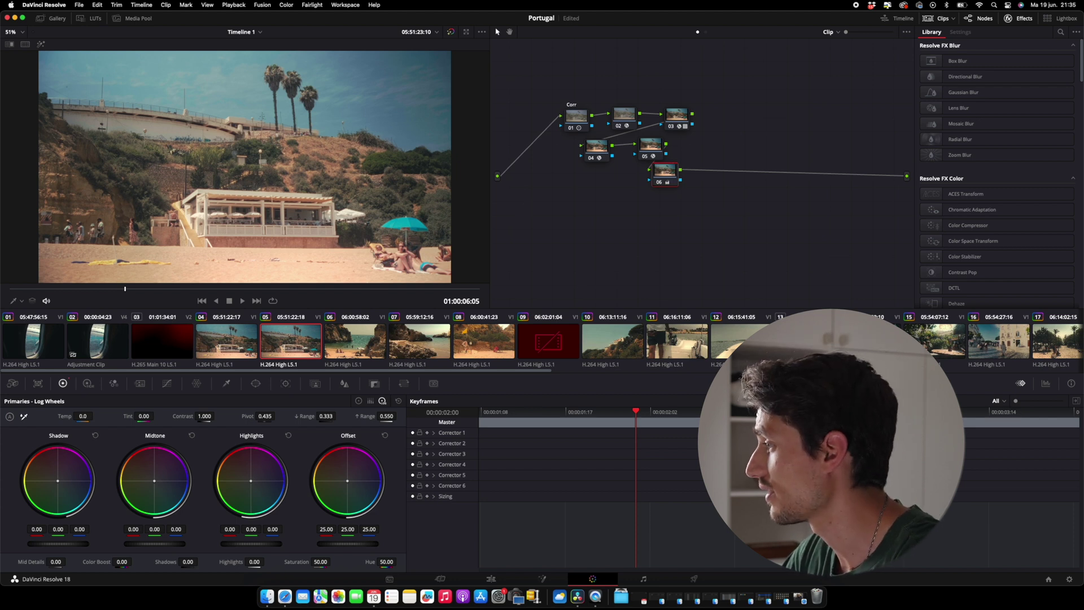
View the grades on clip 15 (parked cars), clip 16 (town square) and clip 17 (park)
left_click(940, 355)
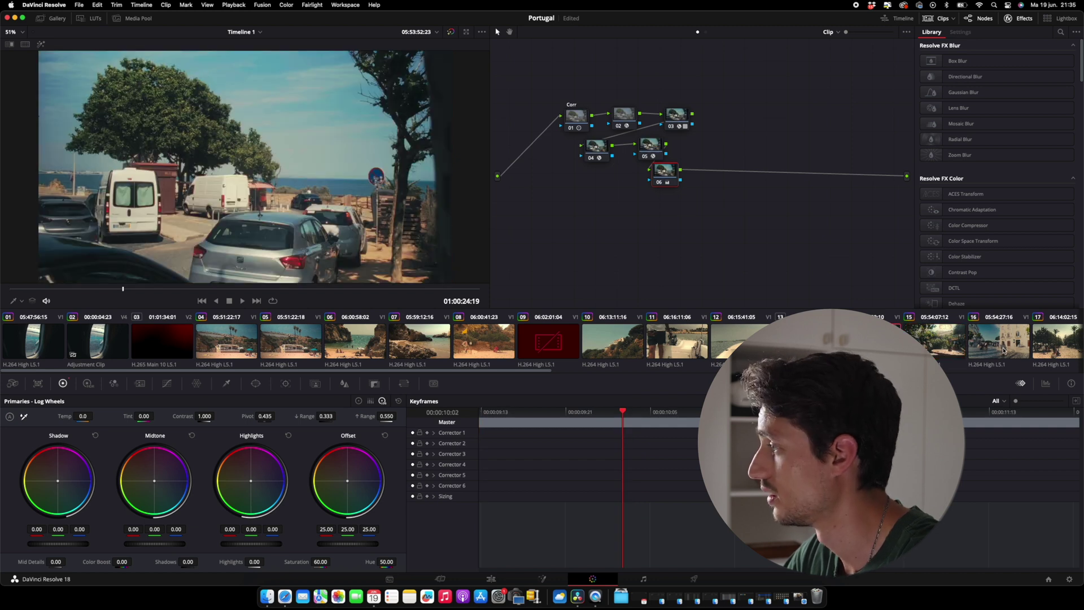
left_click(1003, 351)
left_click(1053, 346)
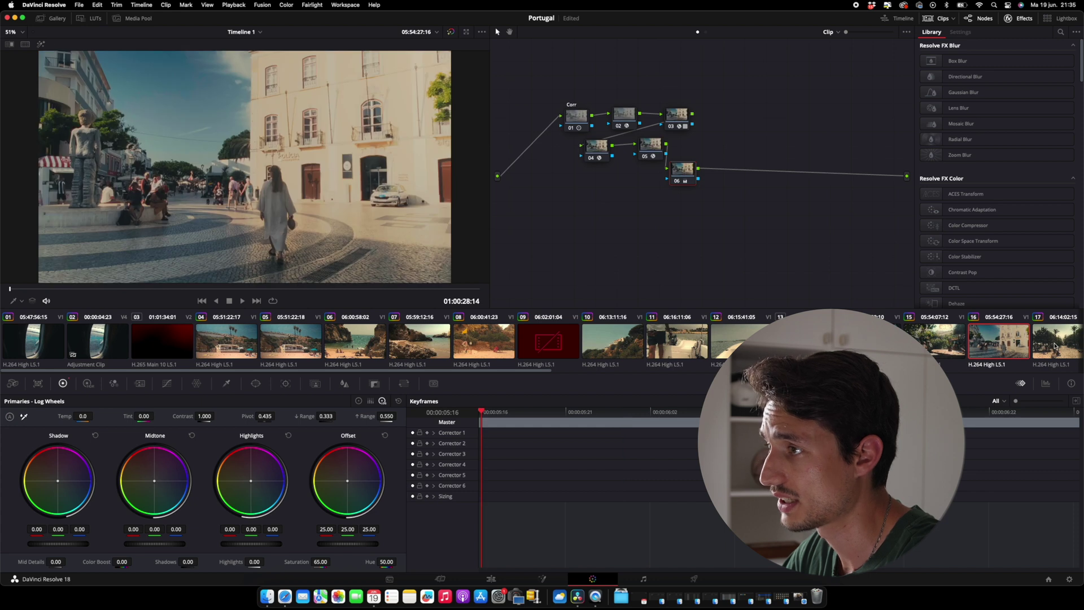